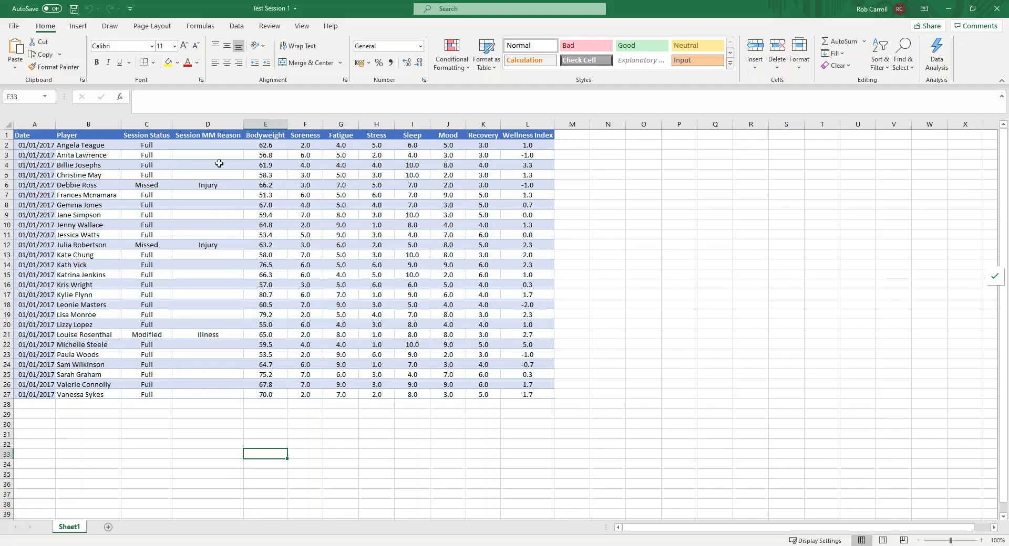
Review the player names, positions (B11–B19) and ages (C8–C19) in Player Positions And Age
left_click_drag(298, 146, 455, 151)
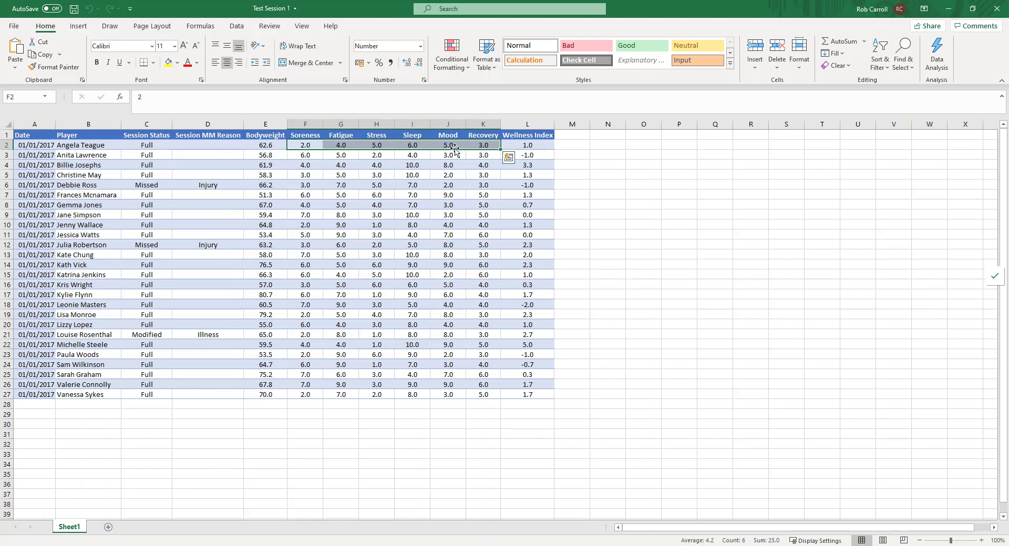
left_click(71, 150)
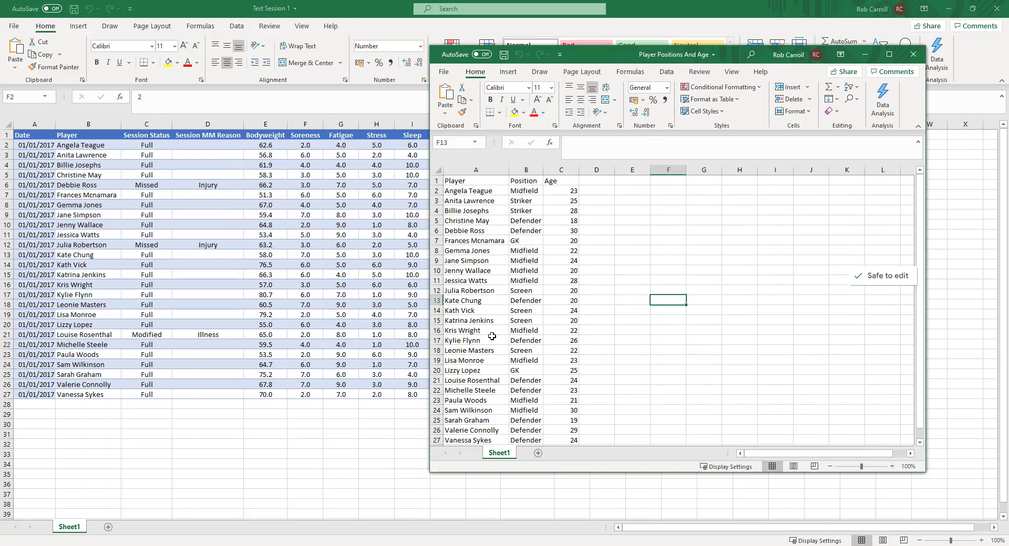
left_click_drag(465, 302, 489, 368)
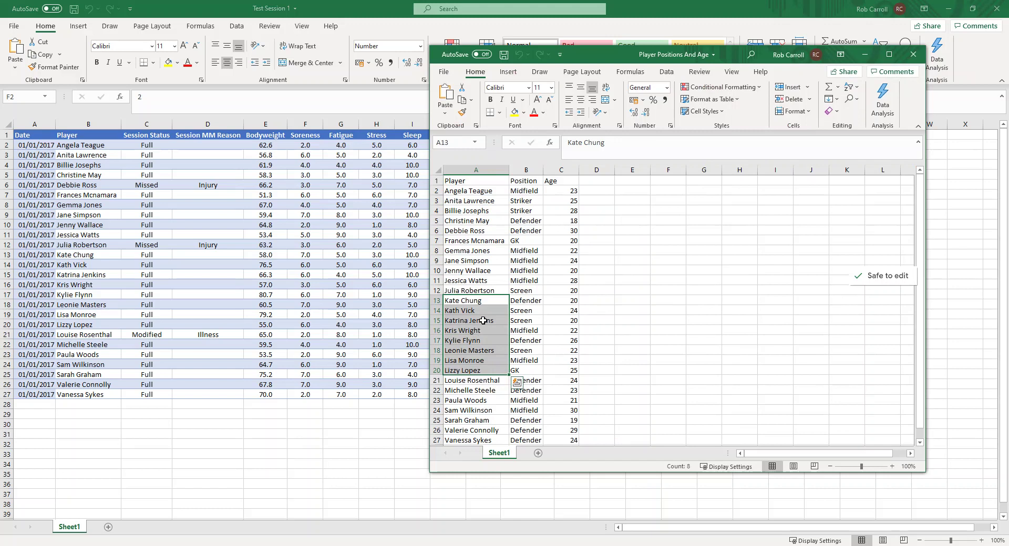
left_click_drag(531, 278, 532, 362)
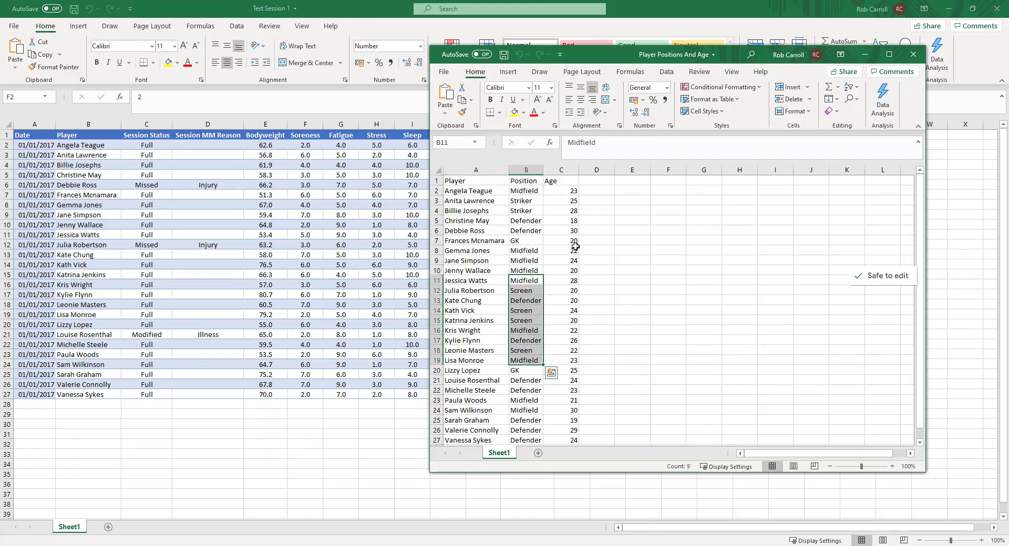
left_click_drag(575, 247, 570, 366)
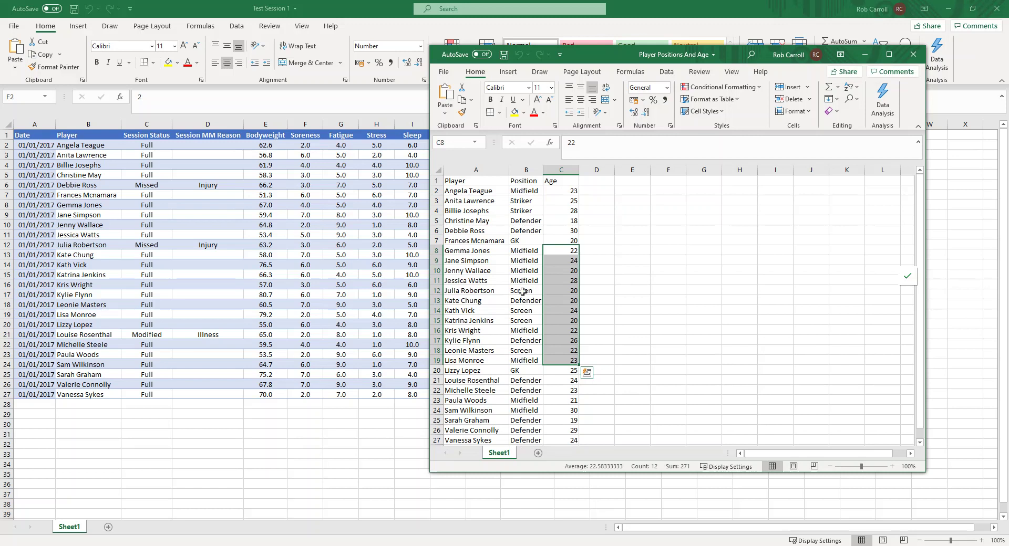
left_click(588, 184)
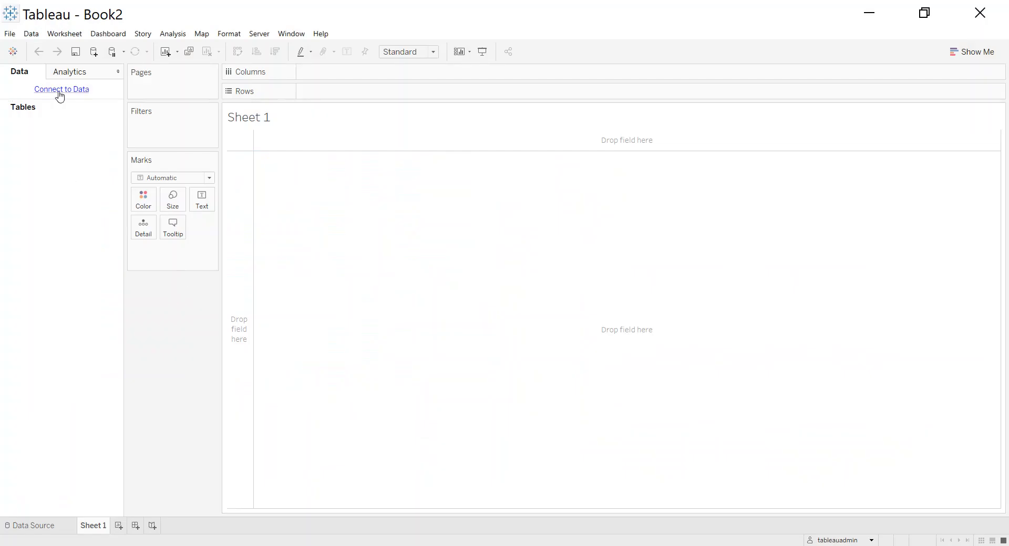
Connect Tableau to the Test Session 1 Excel workbook
left_click(60, 92)
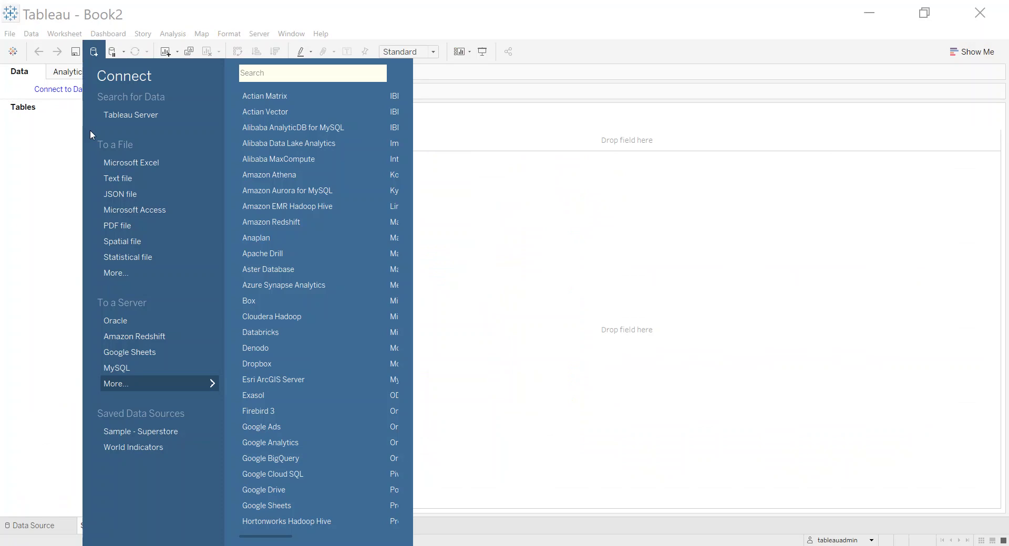
left_click(146, 165)
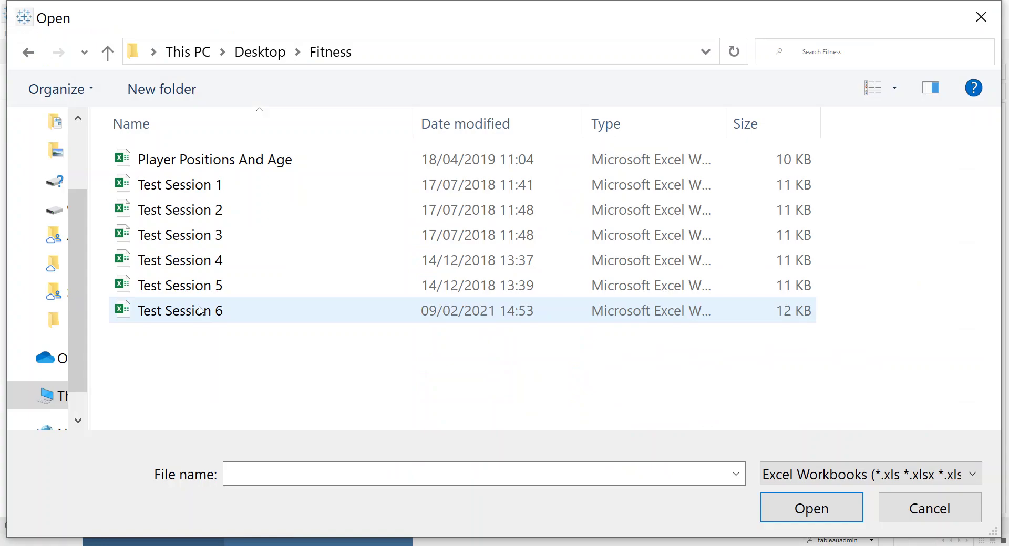
left_click(199, 186)
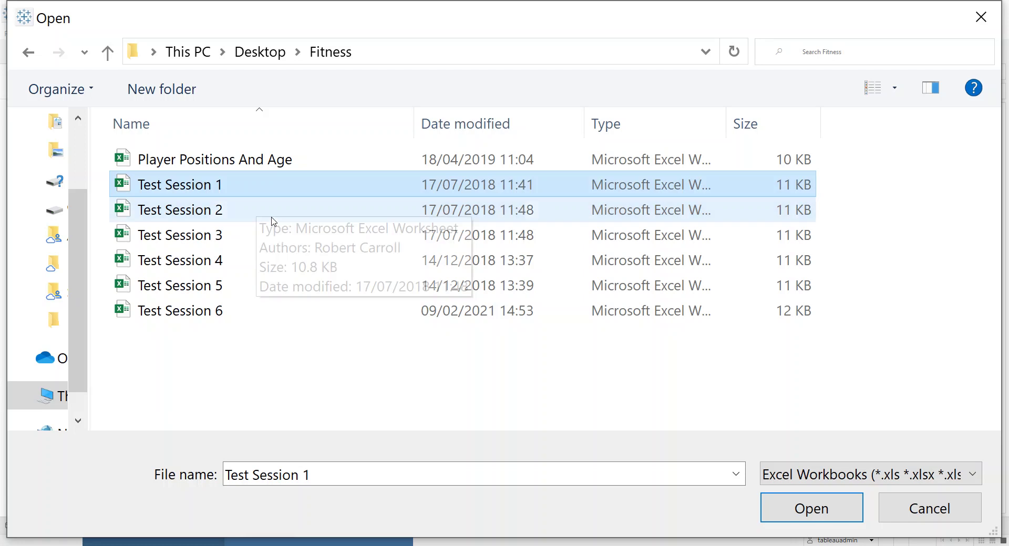
left_click(814, 509)
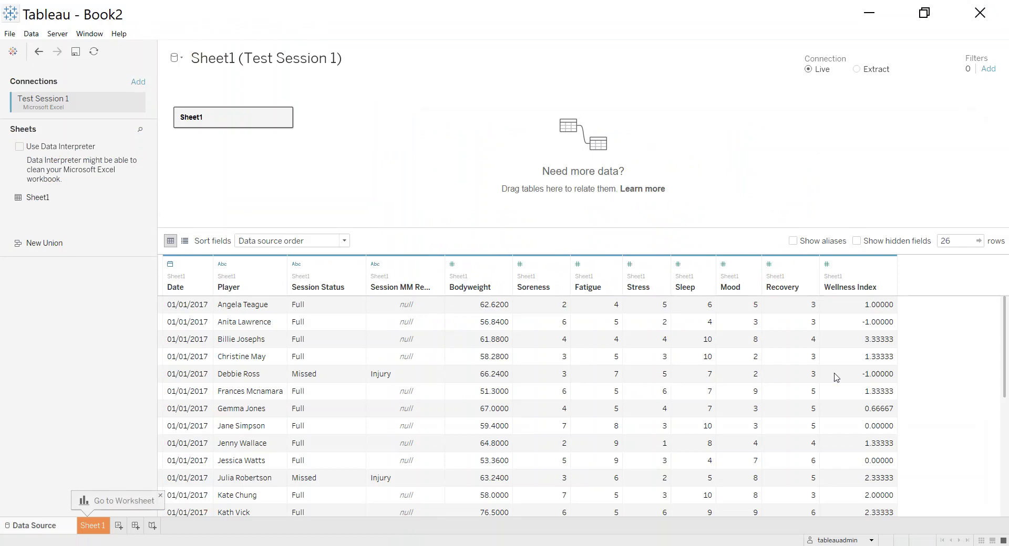
Chart the record count (26) as a bar on Sheet 1, then return to the data source
left_click(98, 527)
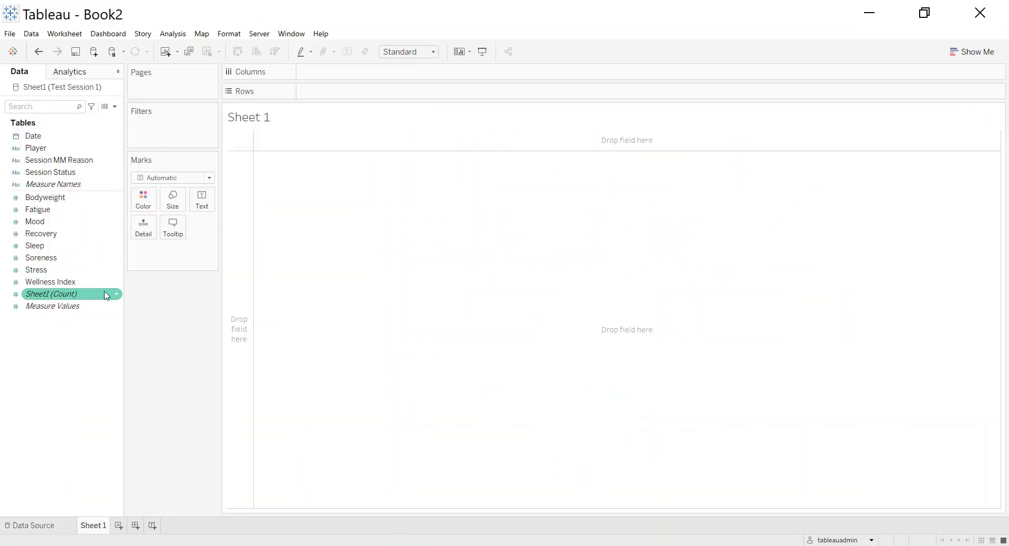
left_click_drag(57, 300, 332, 98)
mouse_move(272, 206)
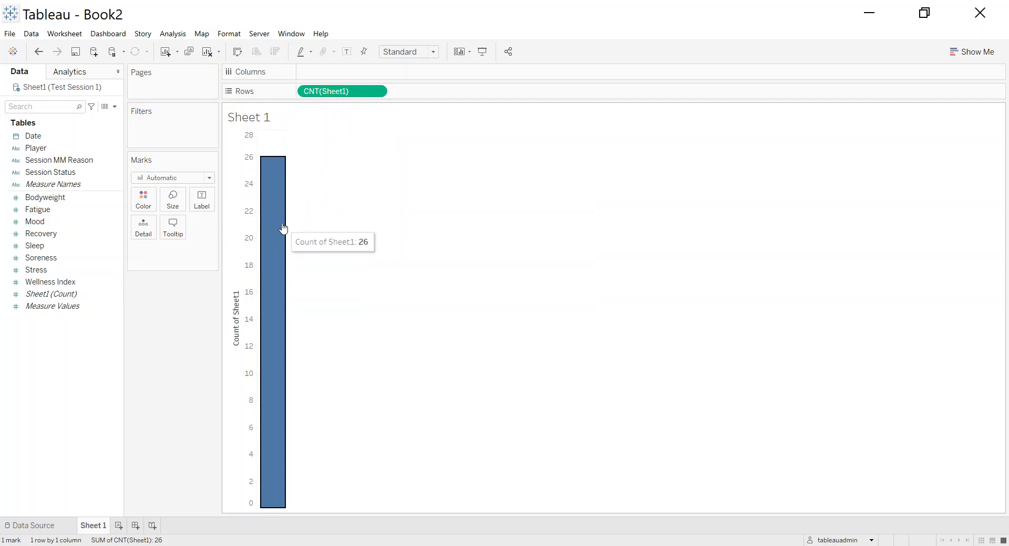
left_click(47, 531)
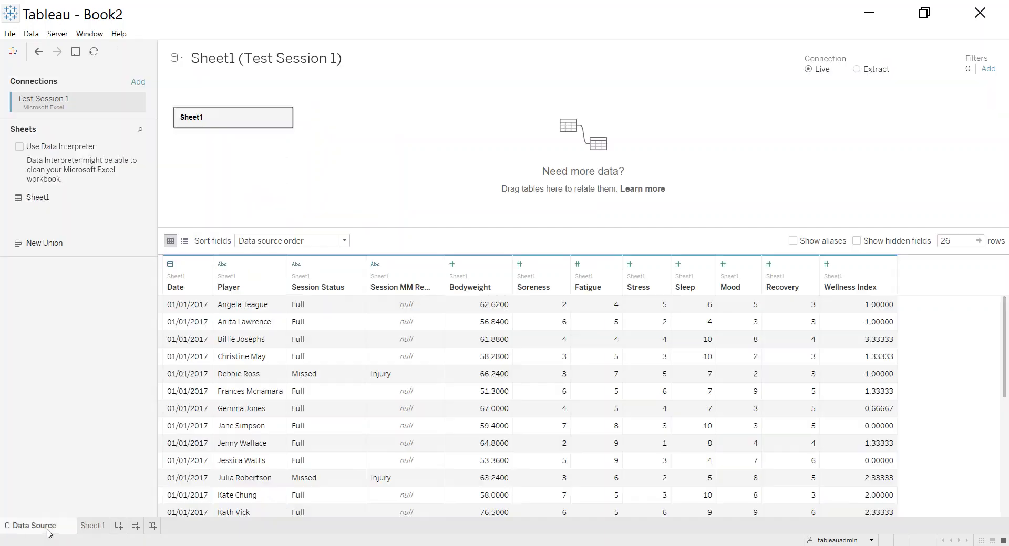
Convert Sheet1 to a wildcard union with workbook pattern Test Session*.xlsx
right_click(284, 121)
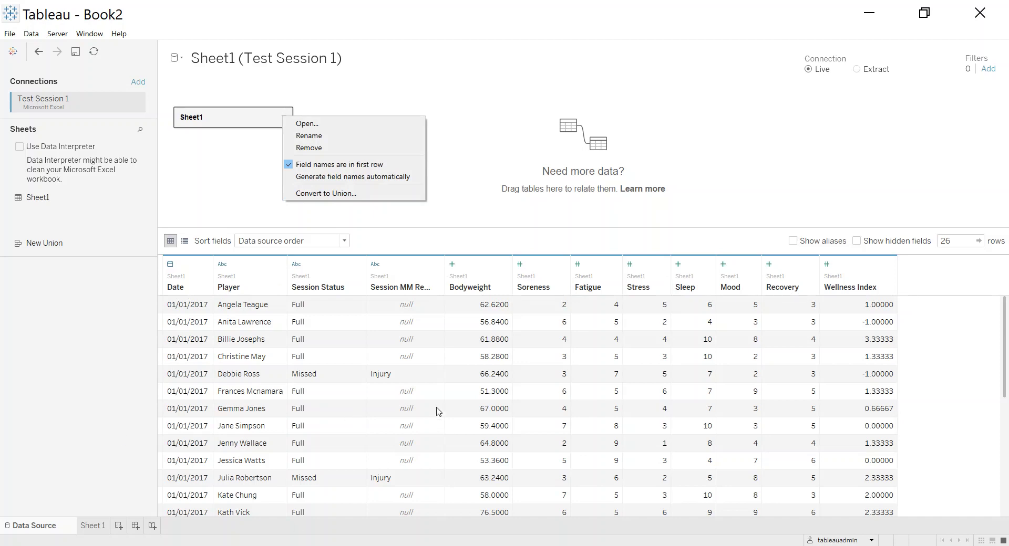
left_click(330, 195)
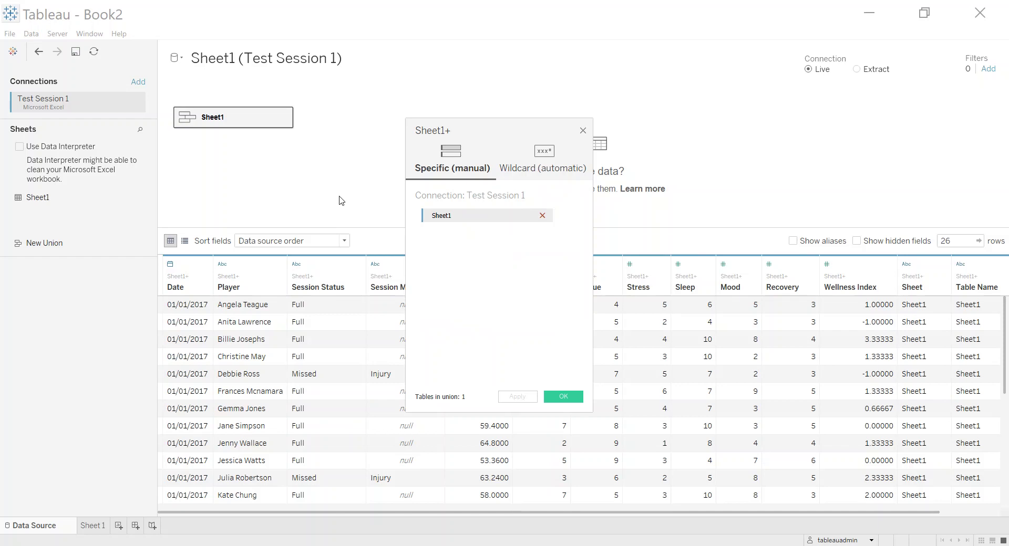
left_click(534, 168)
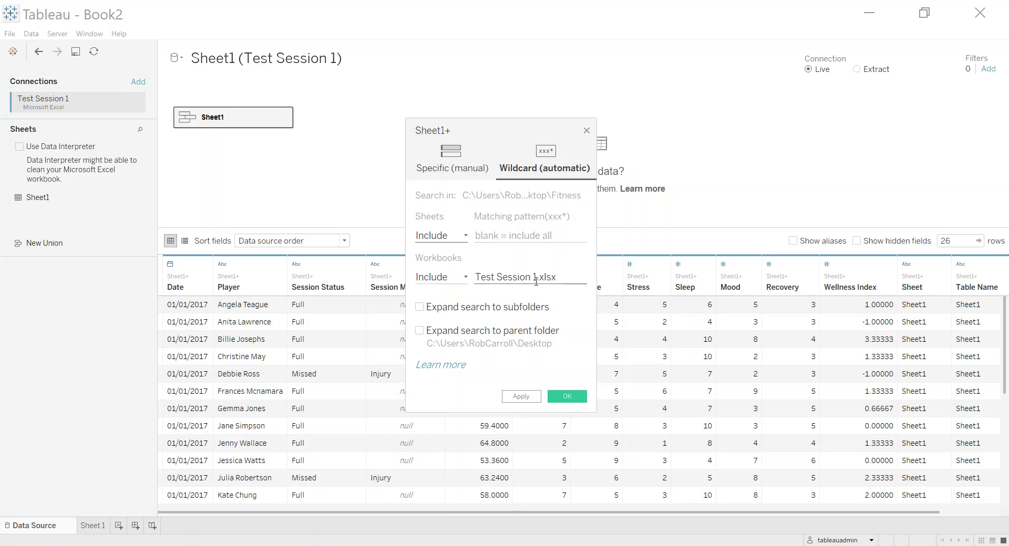
left_click_drag(478, 277, 556, 272)
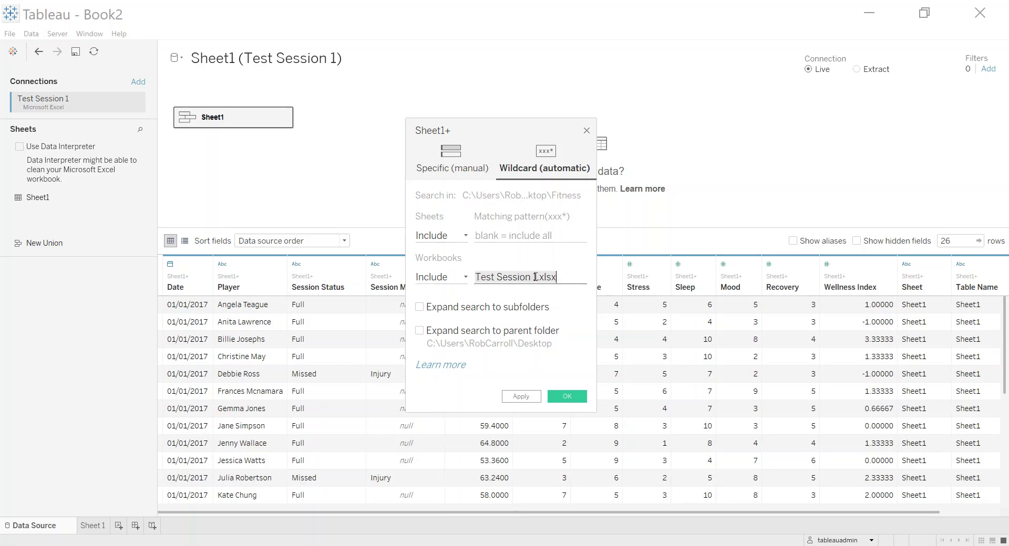
left_click(536, 278)
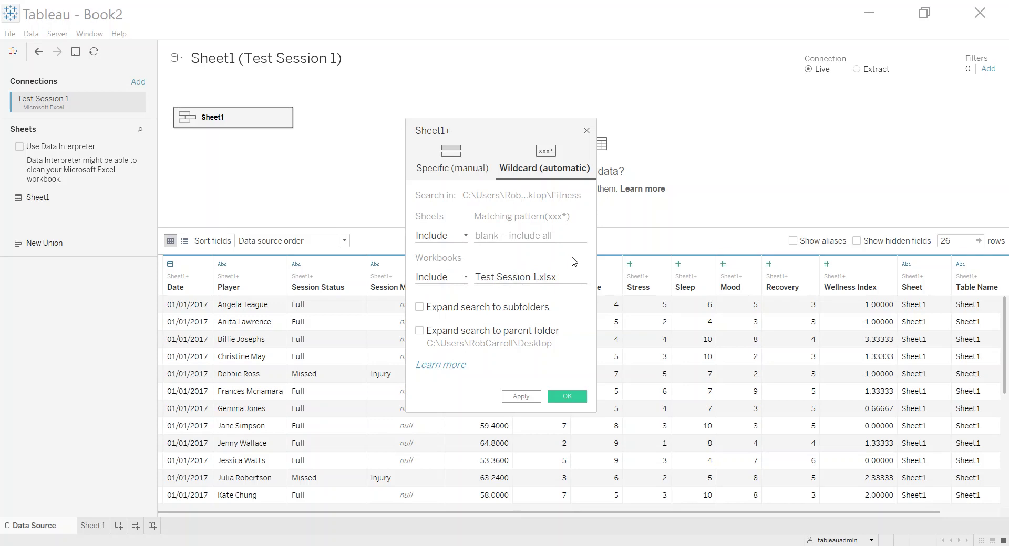
key("BackSpace")
key("BackSpace")
type("*")
left_click_drag(476, 278, 525, 278)
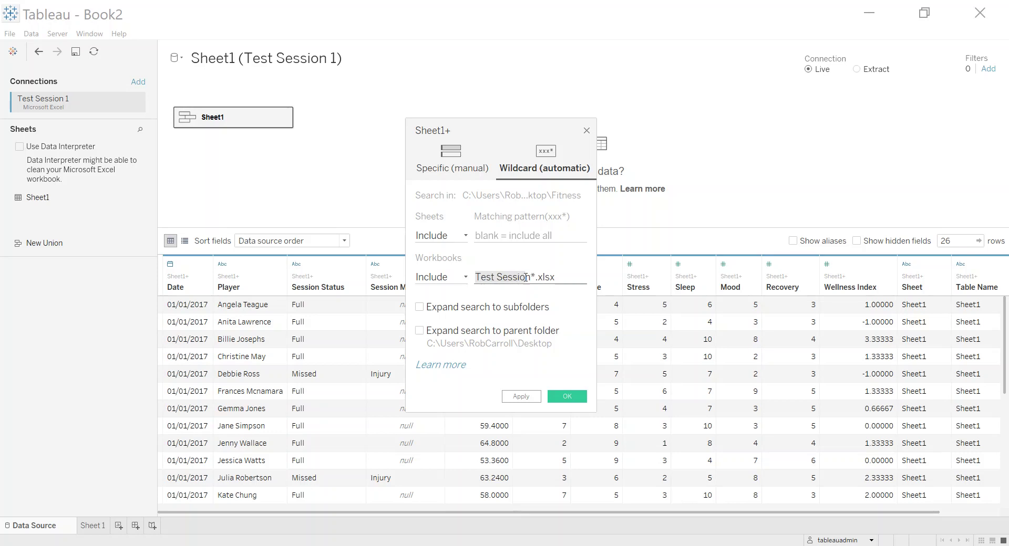
left_click(534, 276)
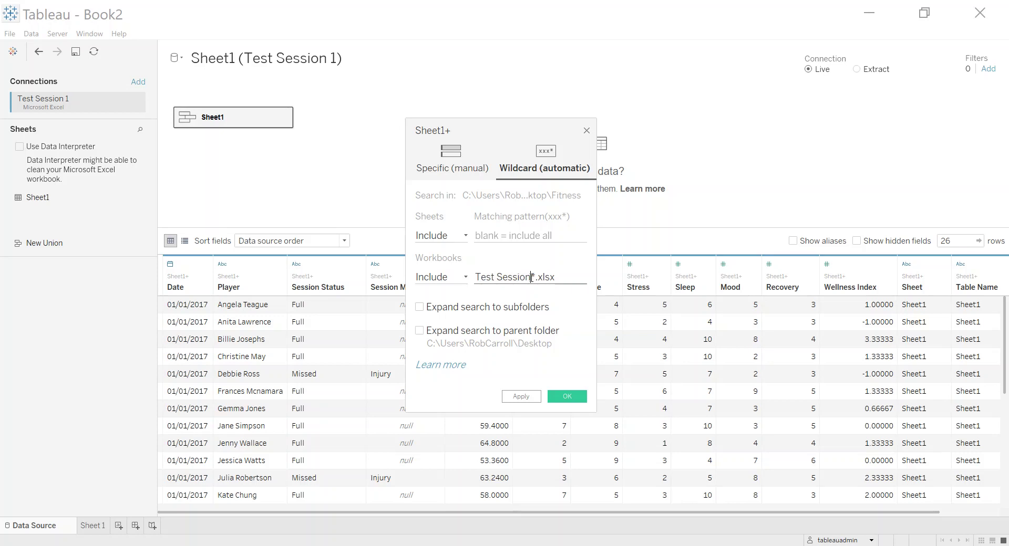
left_click_drag(531, 277, 475, 277)
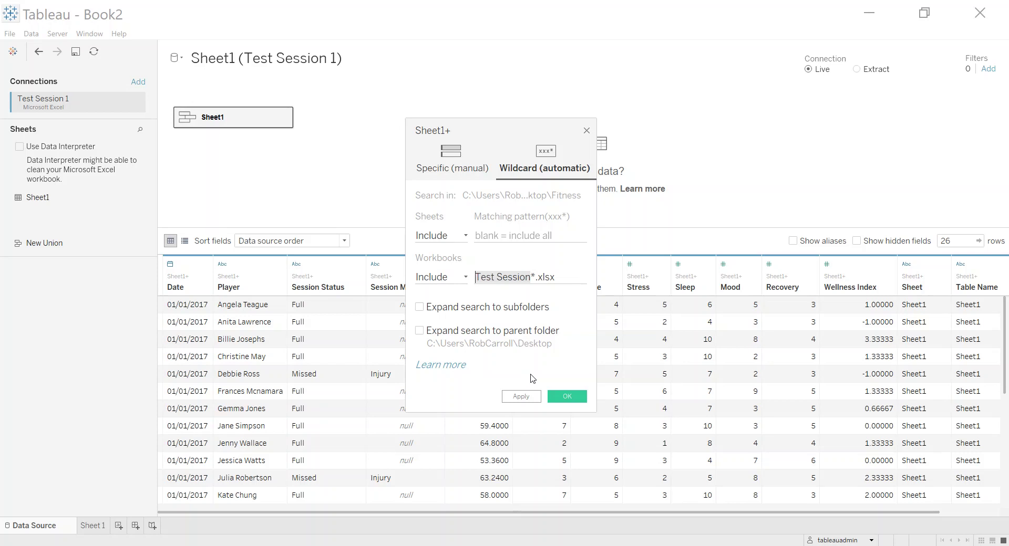
left_click(571, 400)
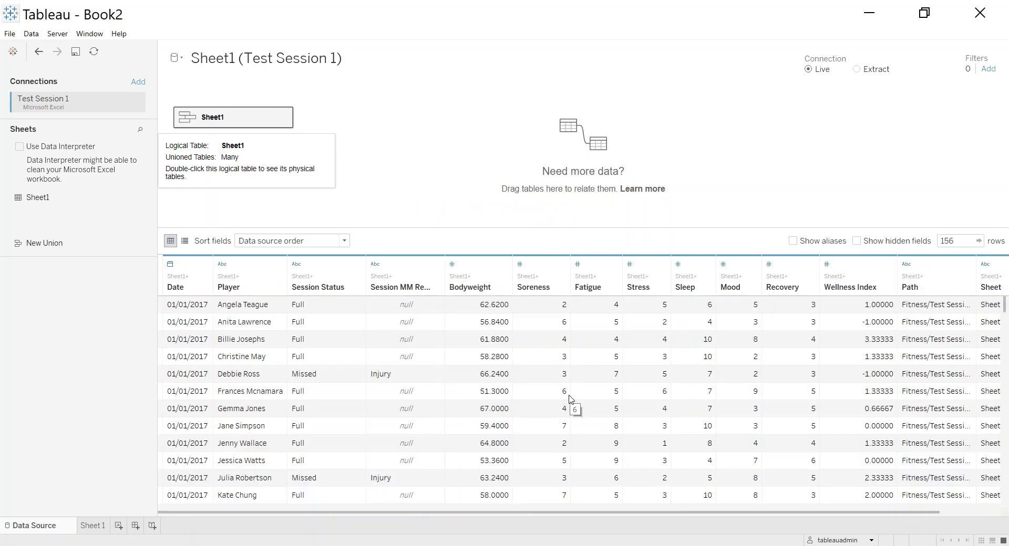
Check the updated count on Sheet 1 and inspect the 156 union rows with their Path column
left_click(92, 526)
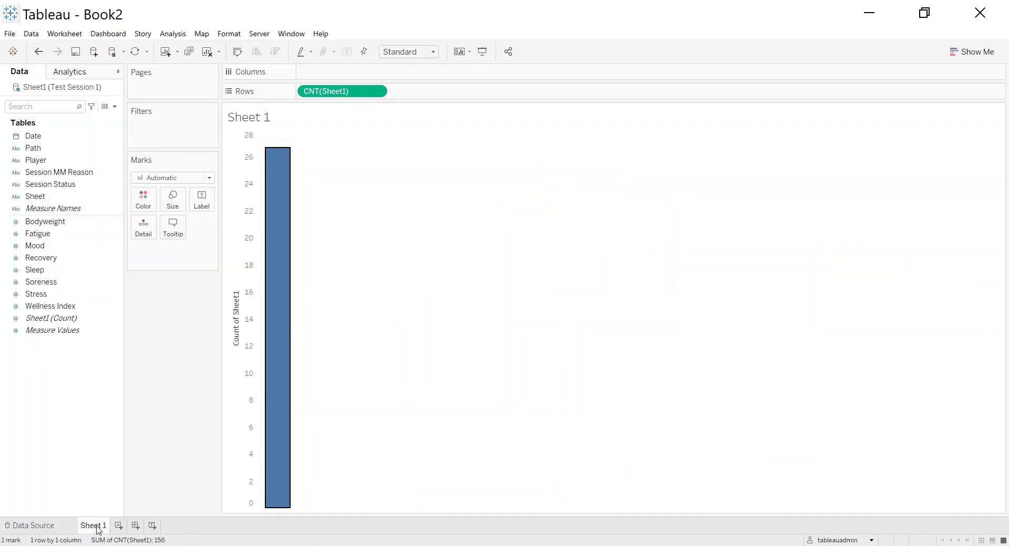
mouse_move(288, 168)
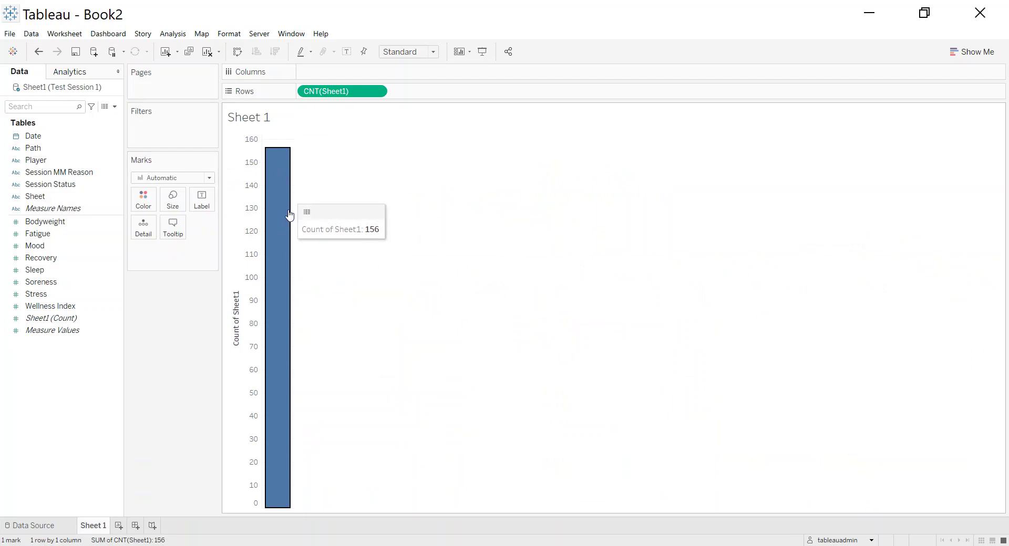
left_click(38, 151)
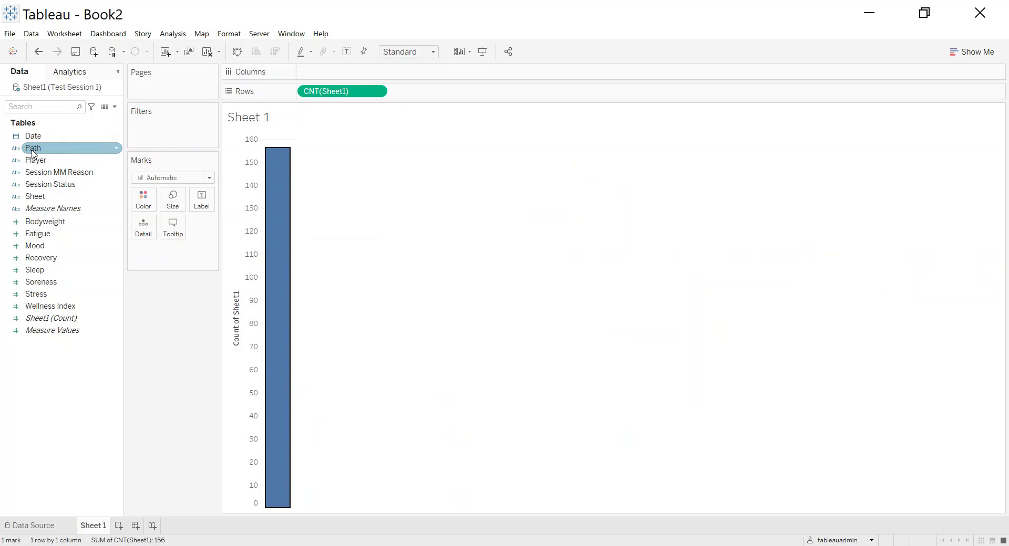
left_click(35, 525)
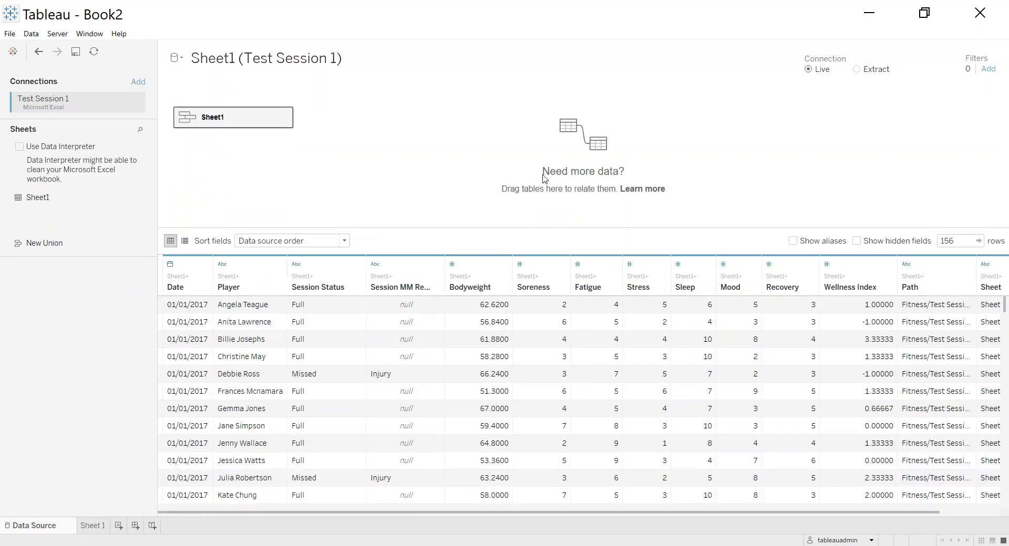
left_click_drag(504, 514, 752, 520)
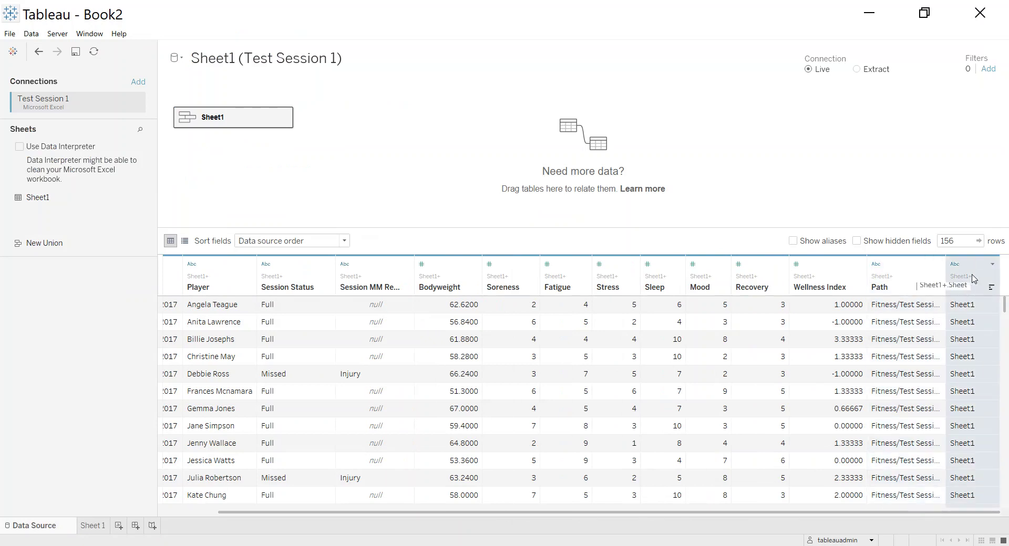
scroll(1003, 405, "down", 10)
scroll(1004, 479, "up", 10)
Split the count into one bar per Path file, fit to Entire View, and add Sheet 2
left_click(93, 525)
left_click_drag(33, 148, 334, 78)
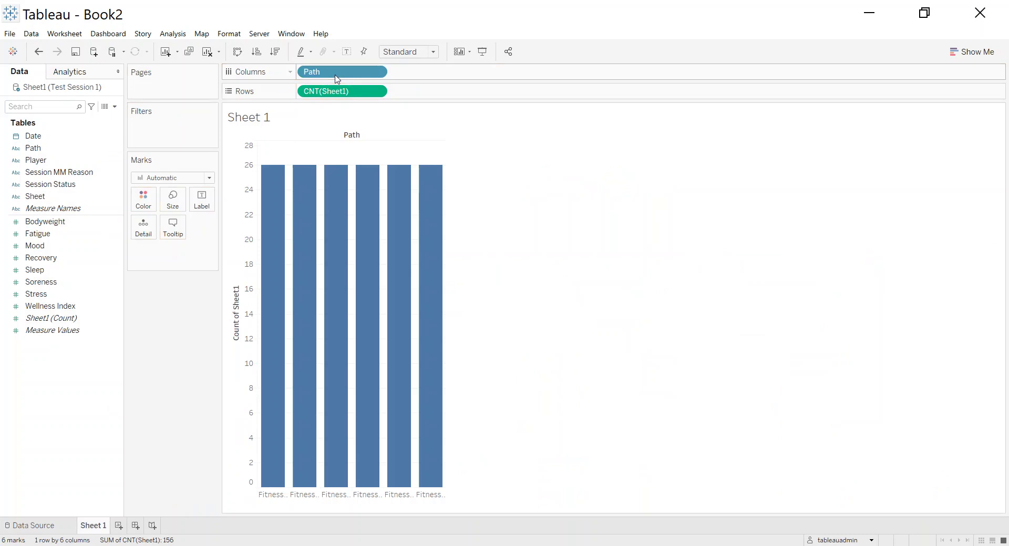
mouse_move(345, 233)
left_click(421, 52)
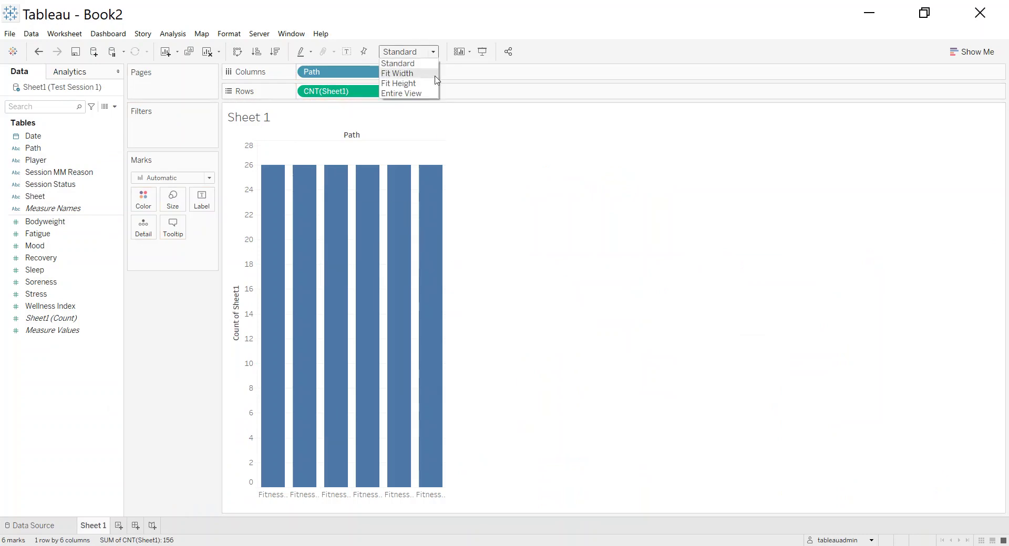
left_click(433, 94)
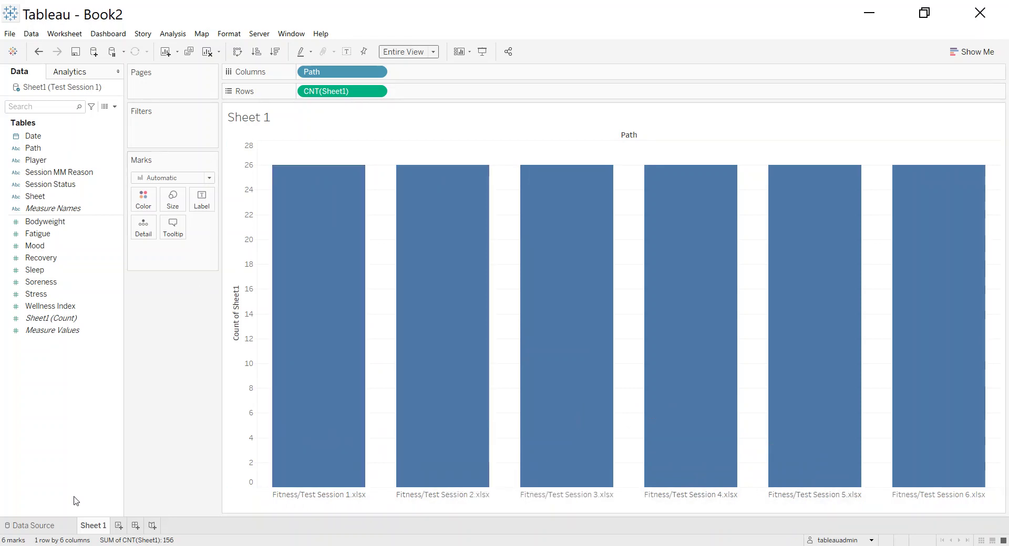
left_click(117, 527)
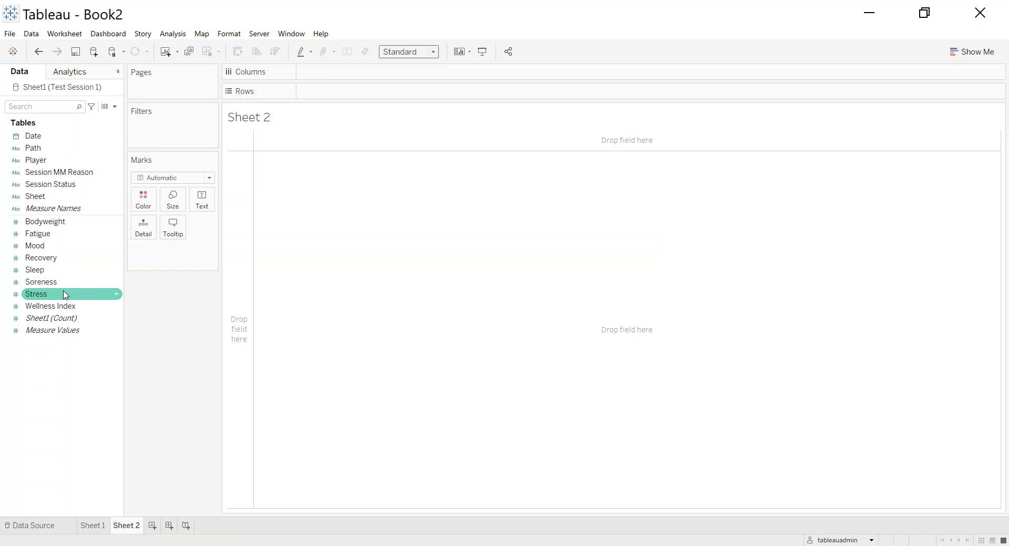
Put Player on Rows, Date on Columns and SUM(Sleep) in the view
left_click_drag(35, 161, 331, 117)
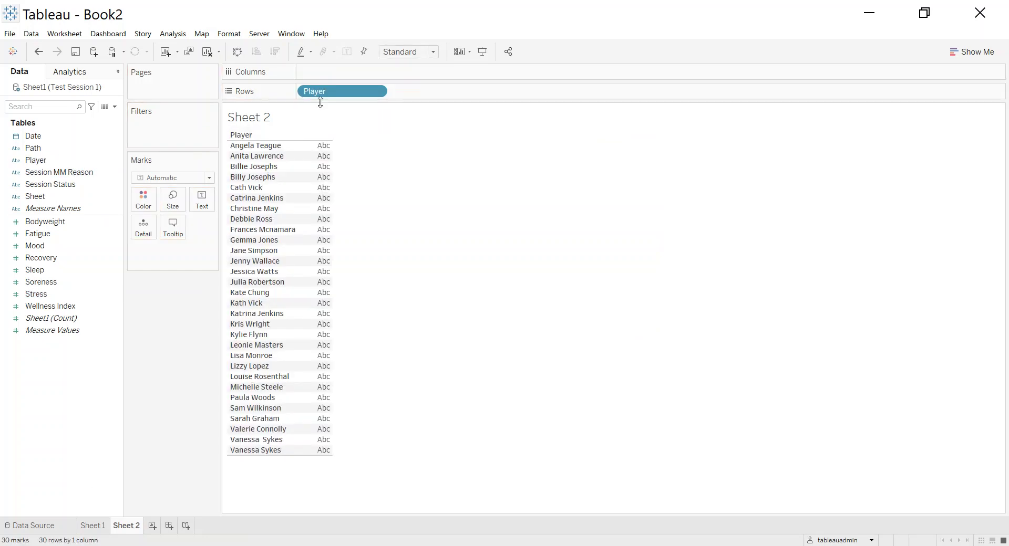
left_click(114, 185)
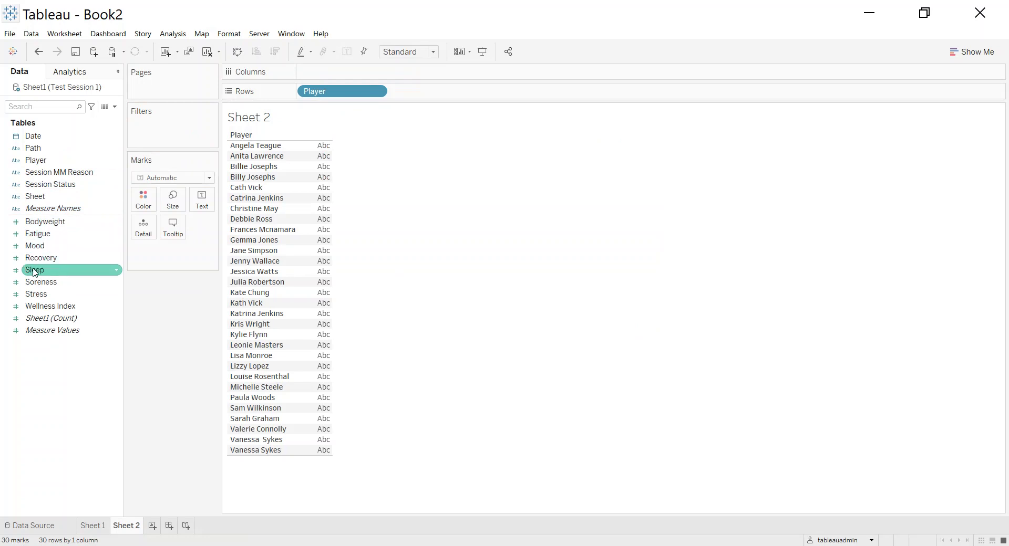
left_click_drag(34, 271, 309, 255)
left_click_drag(32, 136, 342, 76)
left_click_drag(181, 248, 432, 93)
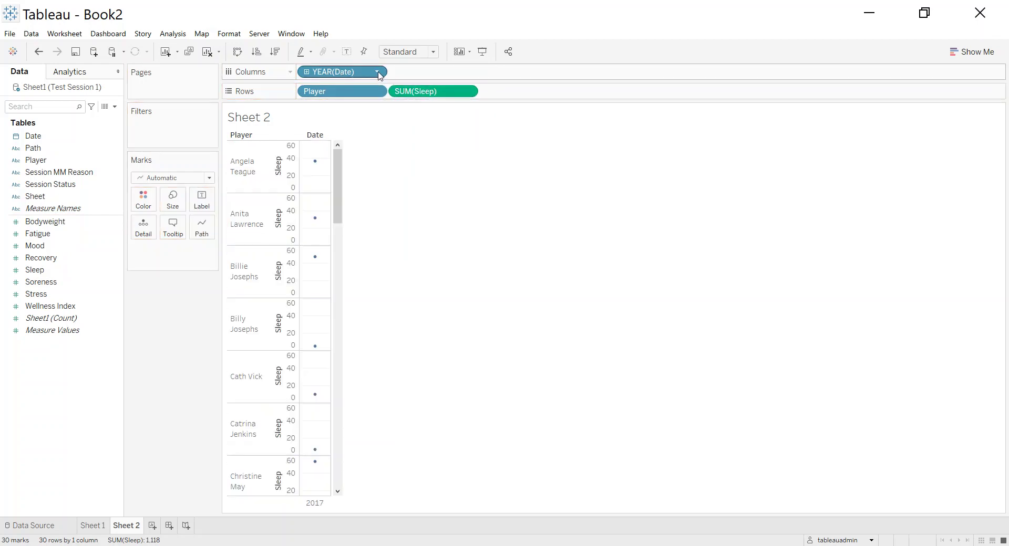
Make Date a discrete Exact Date and show Sleep as labelled bars shaded by Sleep
left_click(377, 71)
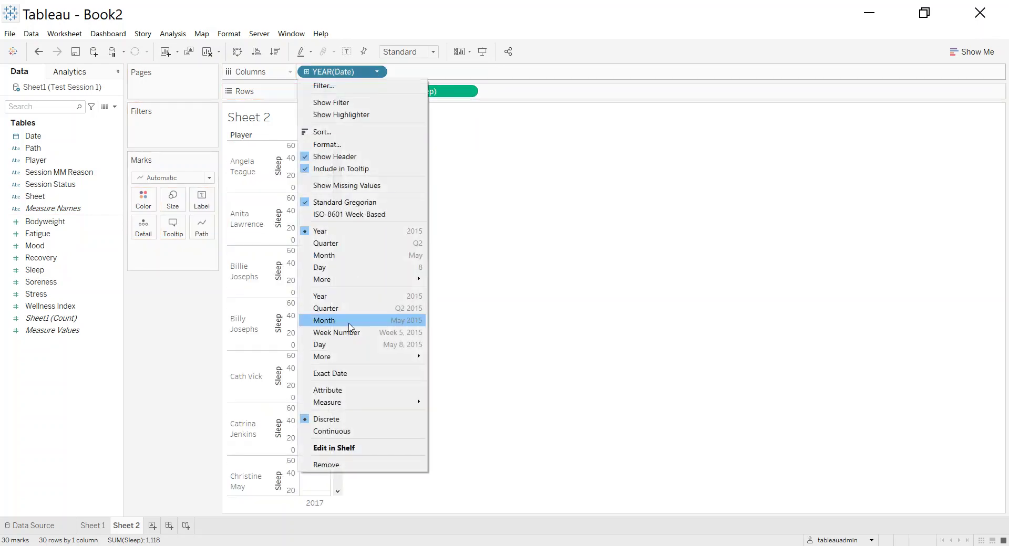
left_click(342, 374)
left_click(377, 72)
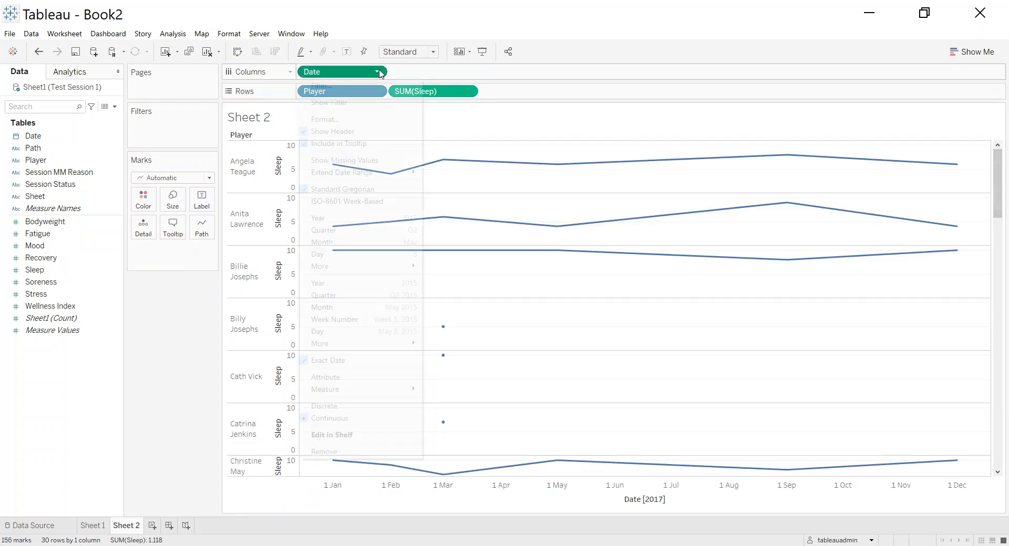
left_click(326, 406)
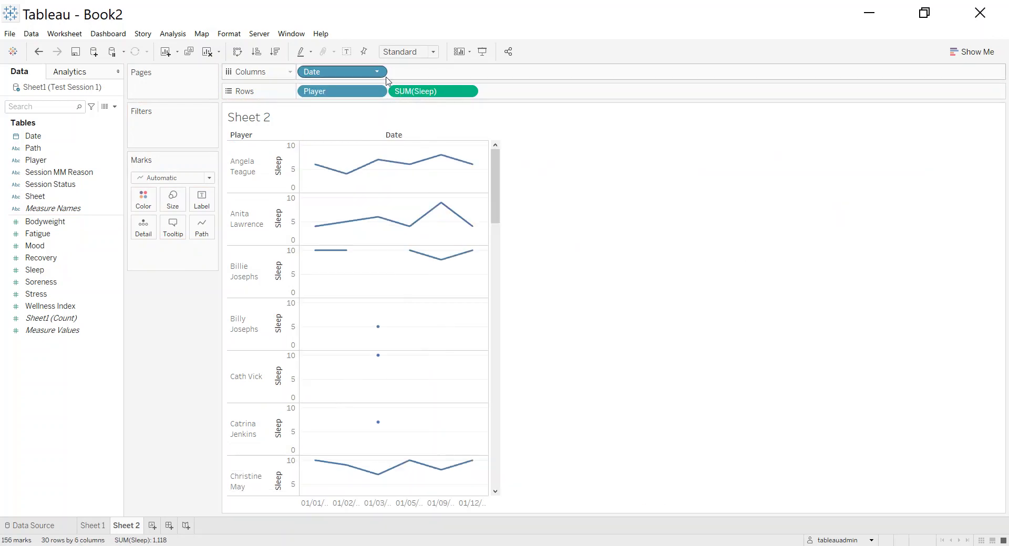
left_click_drag(412, 92, 427, 72)
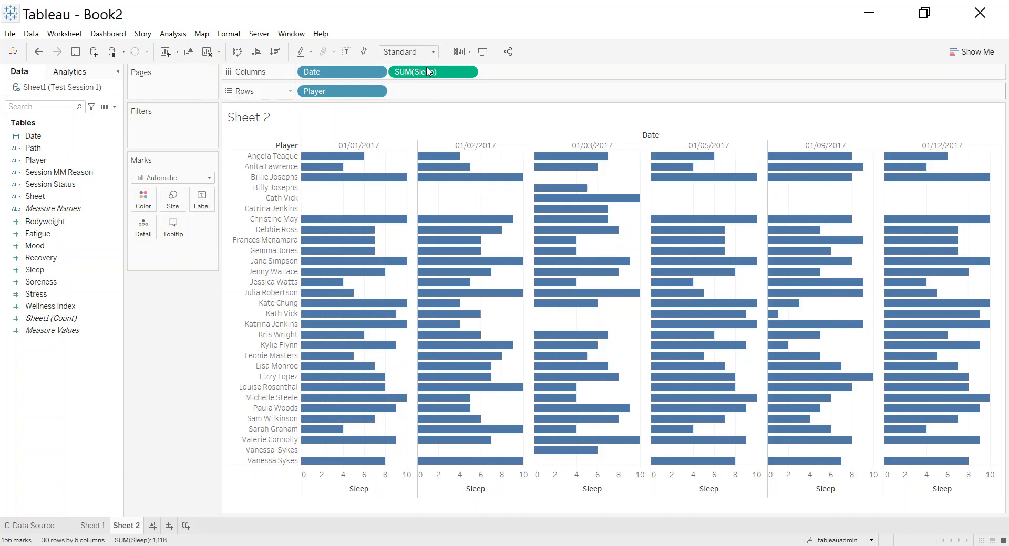
left_click(346, 51)
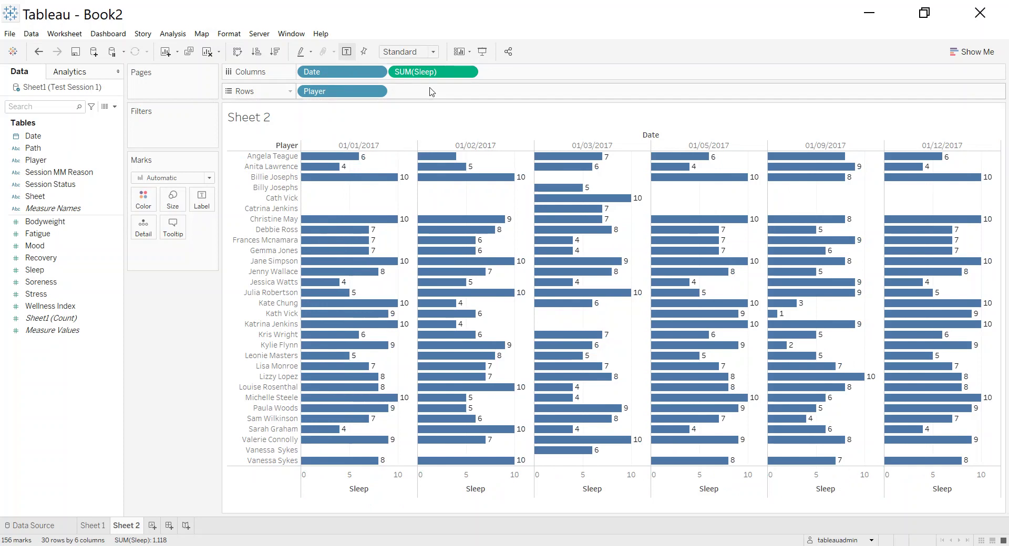
mouse_move(432, 75)
left_mouse_down()
mouse_move(173, 209)
mouse_move(144, 207)
left_mouse_up()
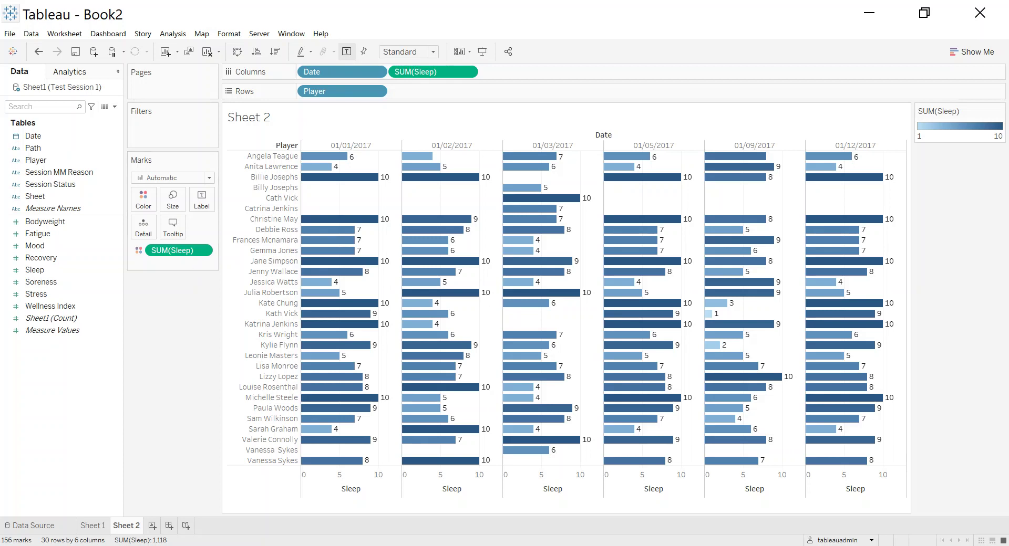
With Tableau on the data source page, review a player's row in Excel, then minimize Excel
left_click(63, 528)
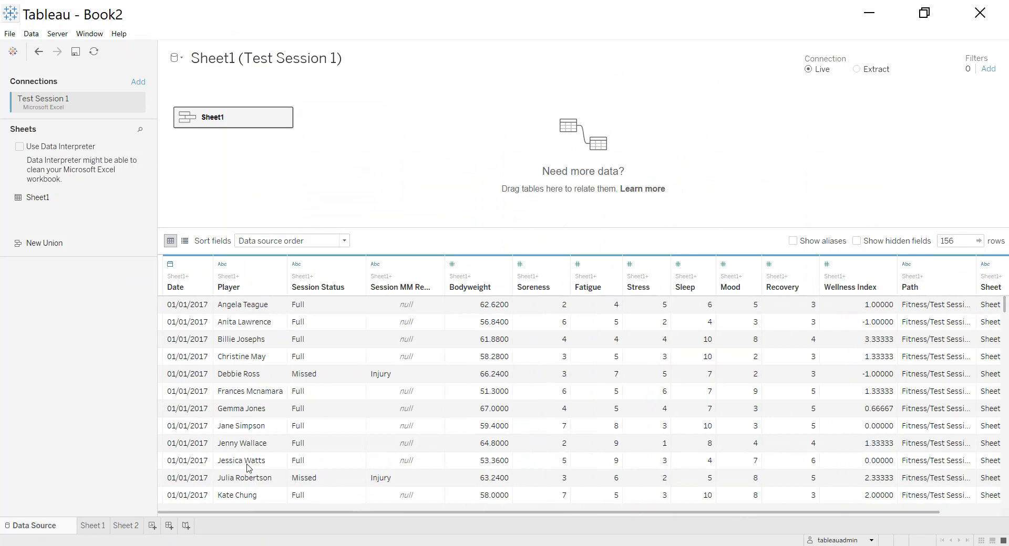
key("alt+Tab")
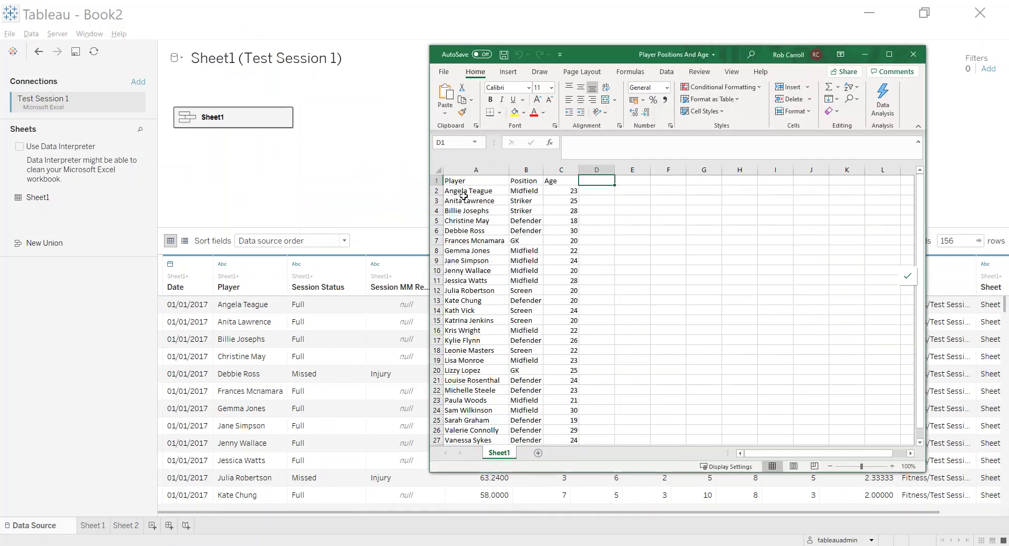
left_click_drag(464, 196, 560, 195)
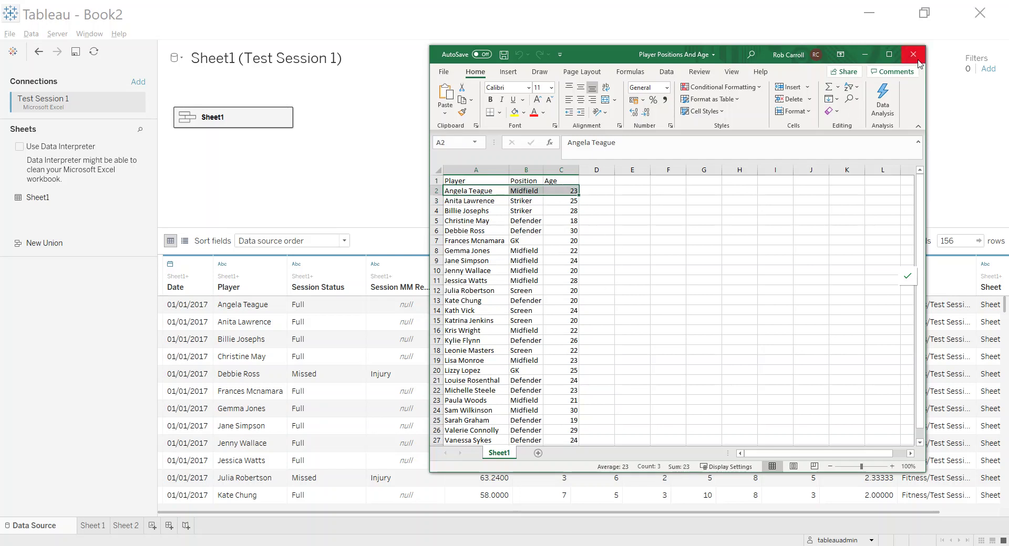
left_click(863, 57)
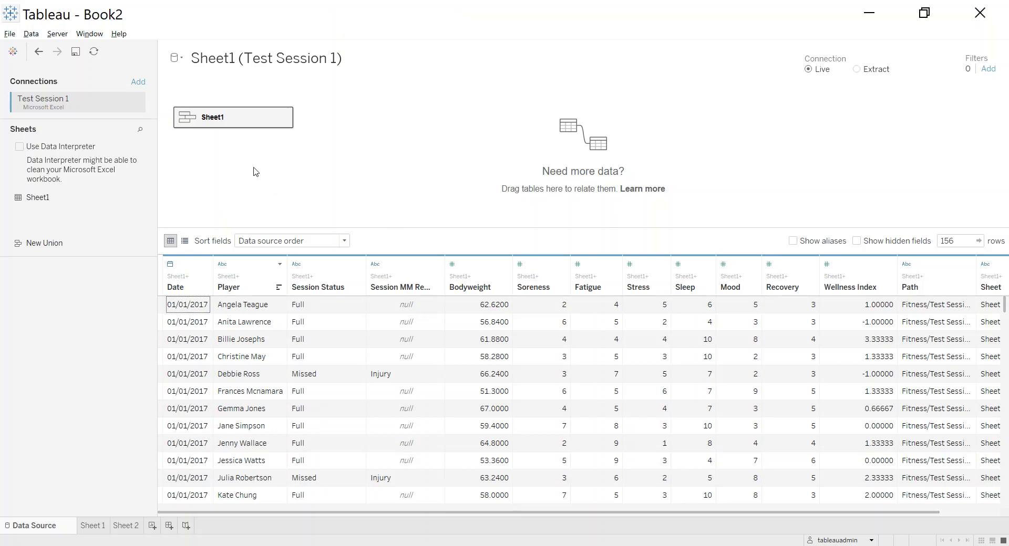
Add Player Positions And Age.xlsx as a second Excel connection
double_click(255, 122)
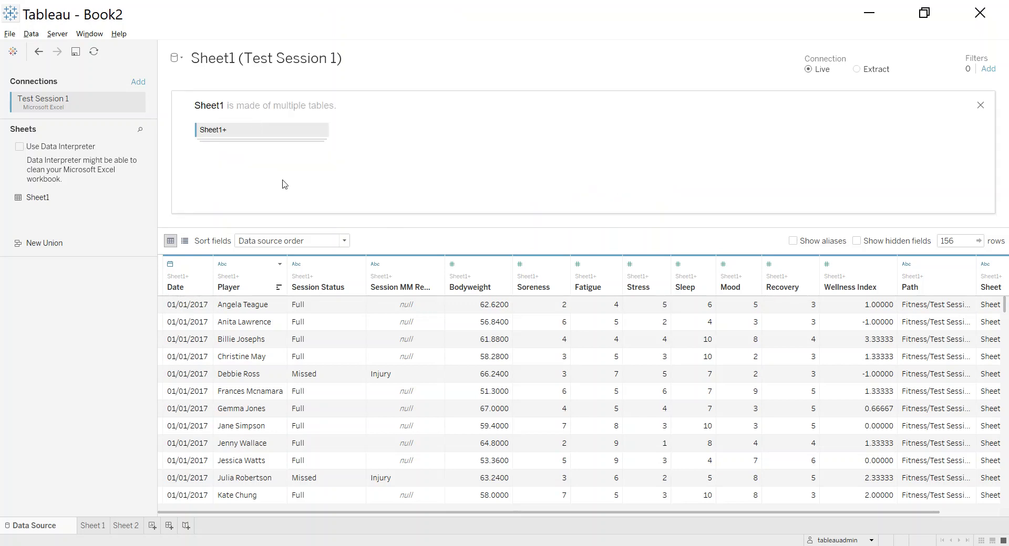
left_click(979, 105)
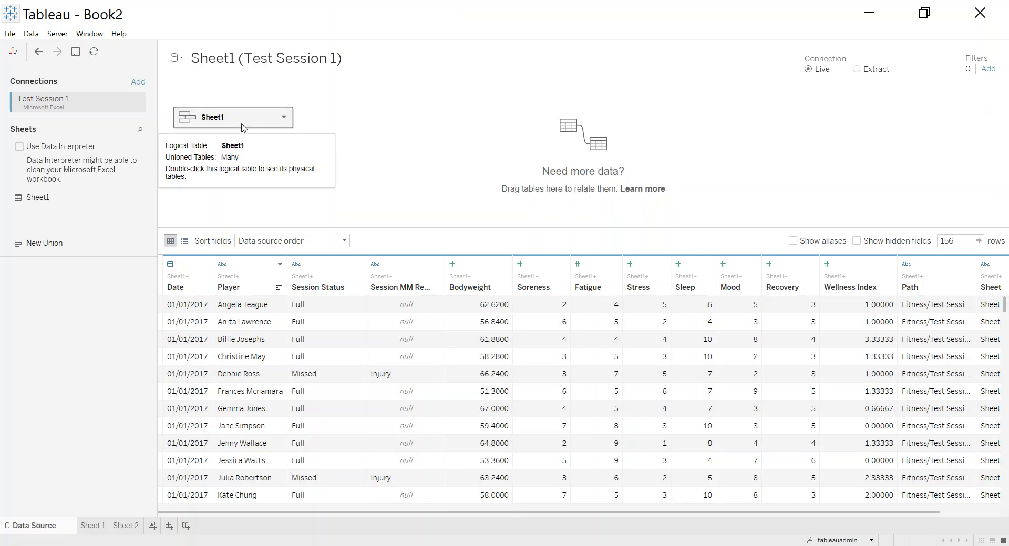
left_click(139, 84)
left_click(210, 167)
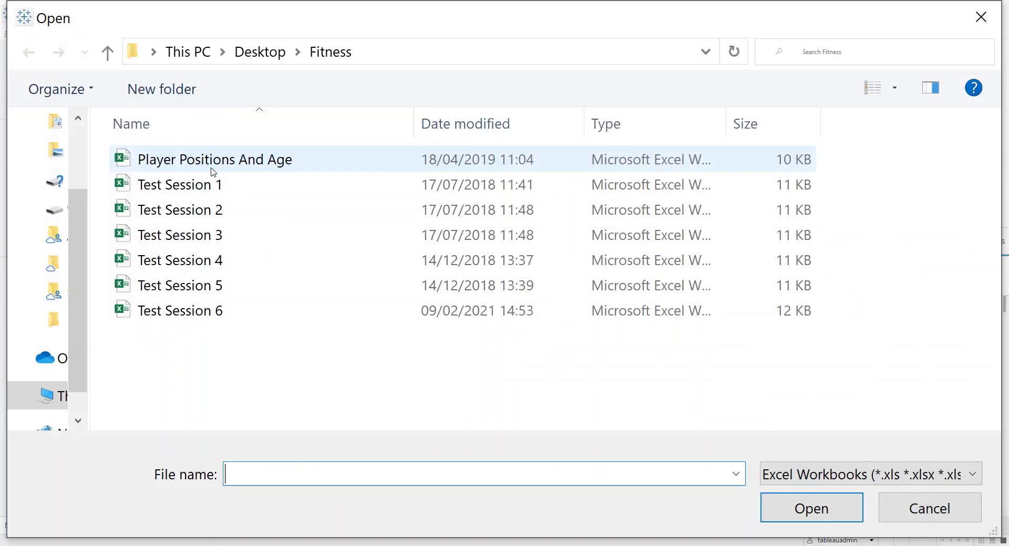
double_click(196, 167)
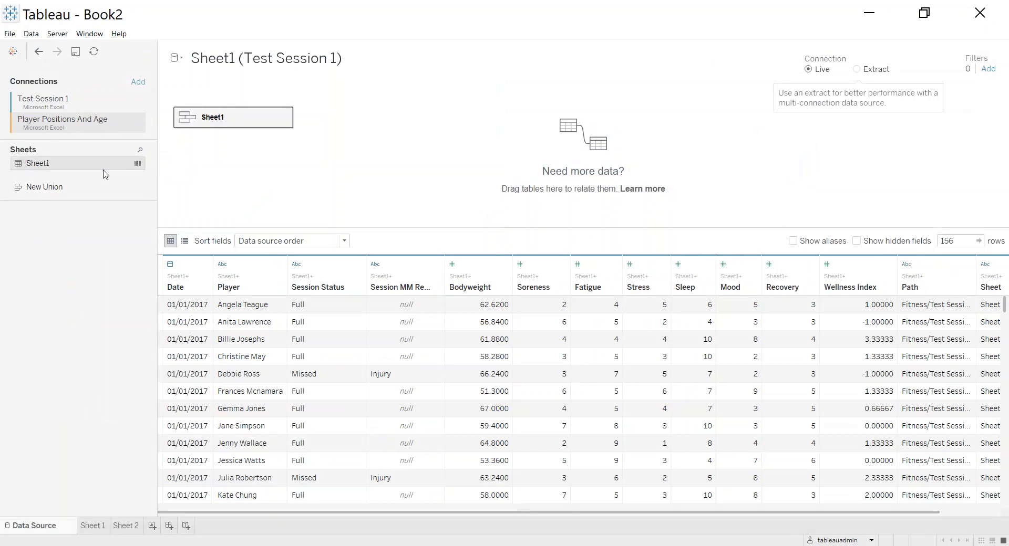
Preview the new Sheet1's position and age rows, then open Sheet1's physical tables
left_click(137, 163)
left_click_drag(336, 212, 447, 216)
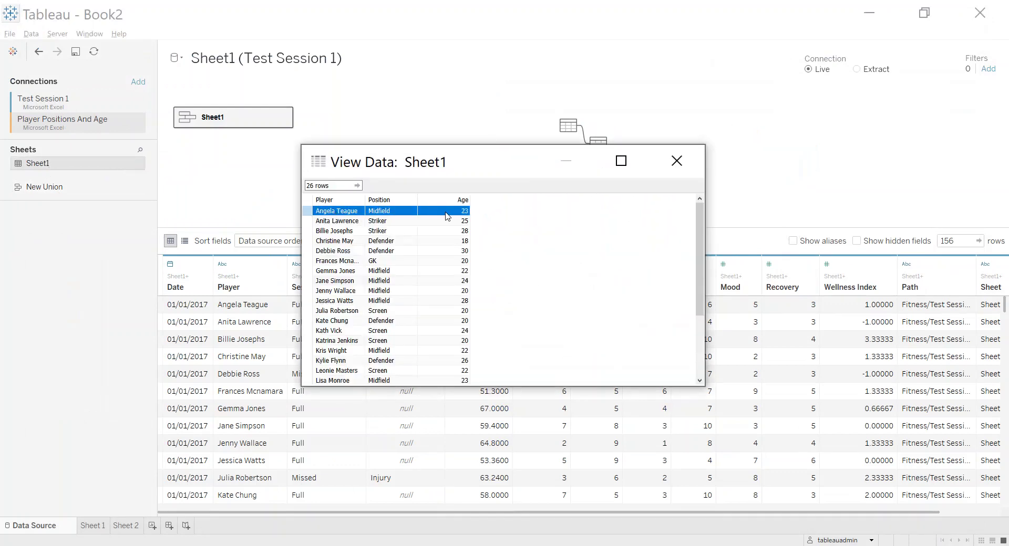
left_click(682, 161)
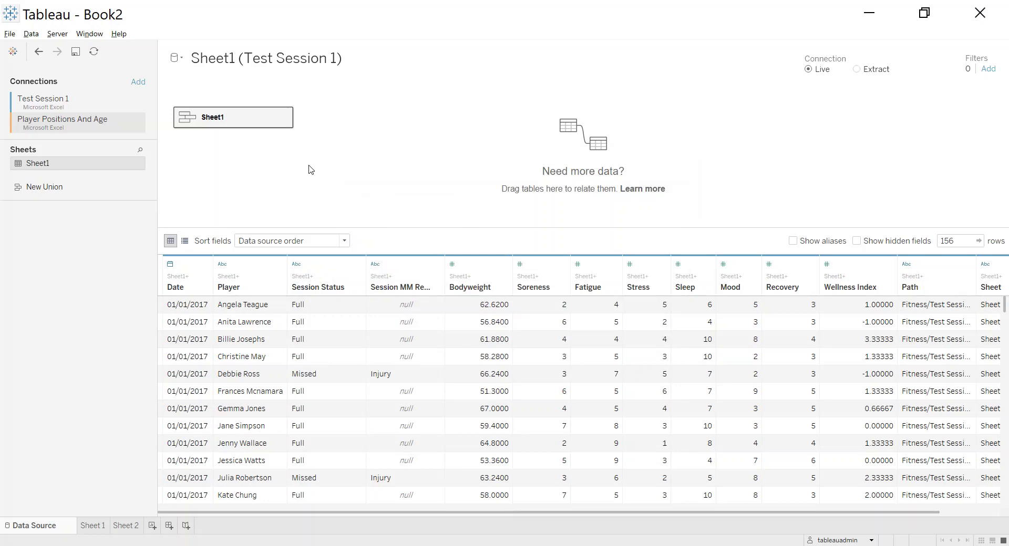
double_click(247, 124)
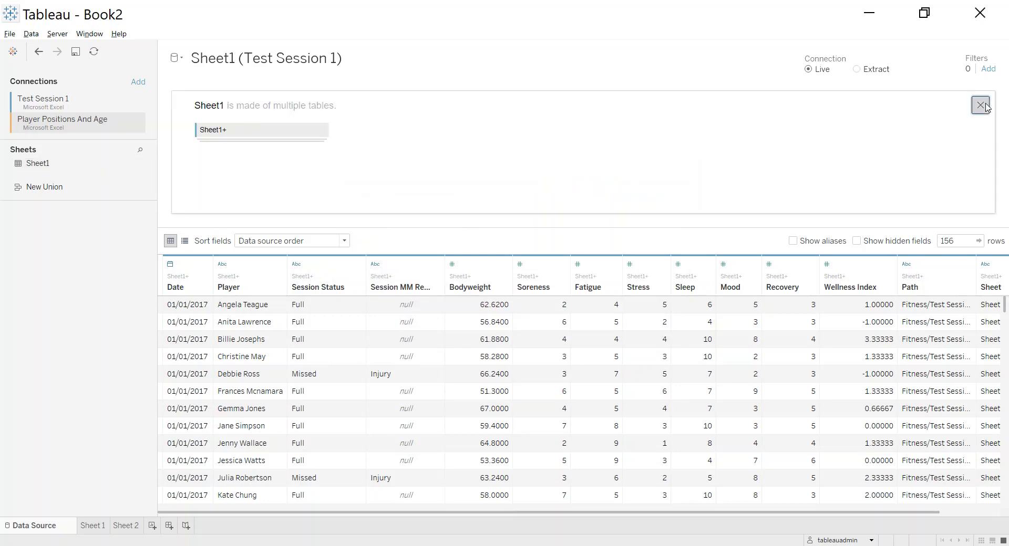
left_click(981, 105)
double_click(255, 121)
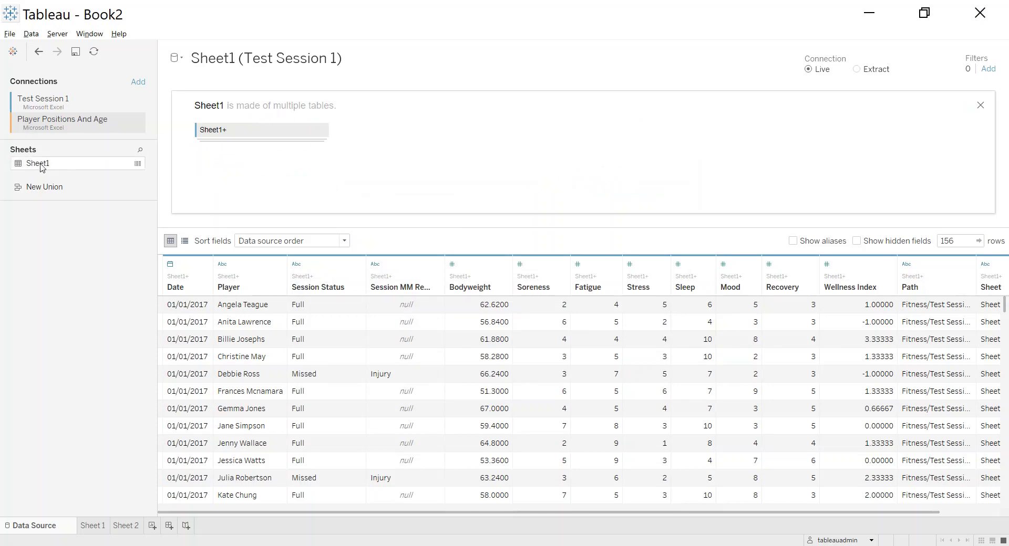
Join the positions Sheet1 to Sheet1+ and check the Inner join on Player
left_click_drag(61, 165, 383, 143)
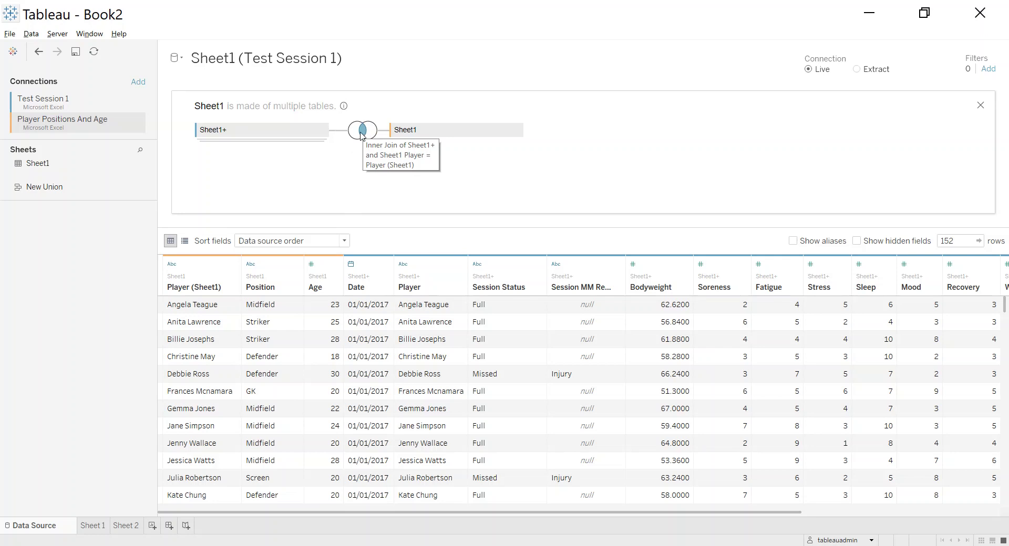
left_click(361, 130)
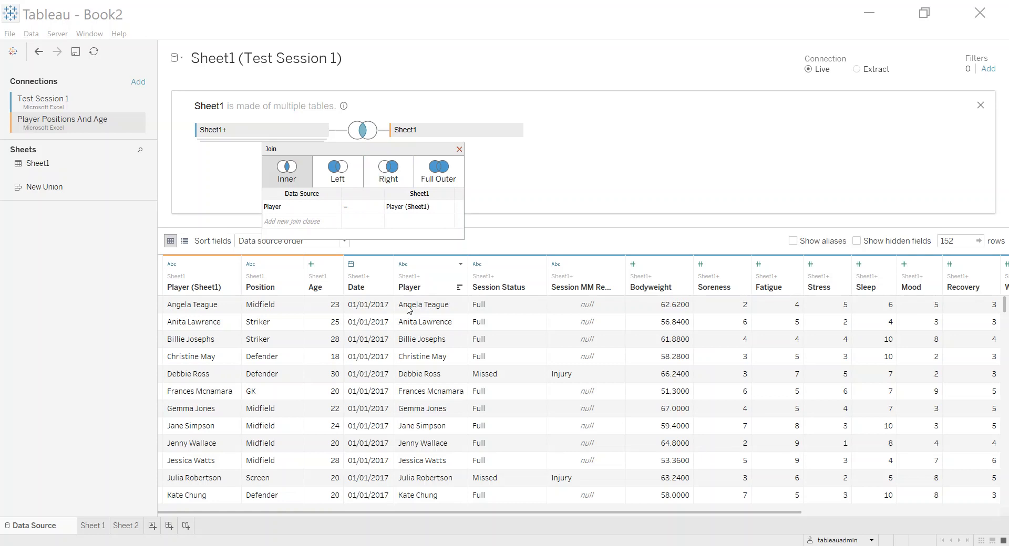
left_click(209, 310)
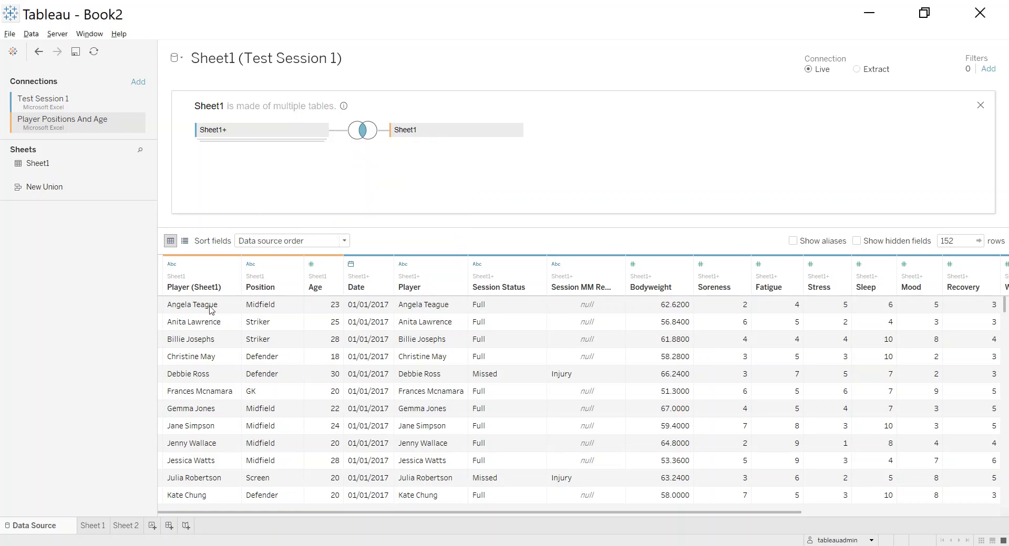
left_click(209, 310)
left_click(425, 306)
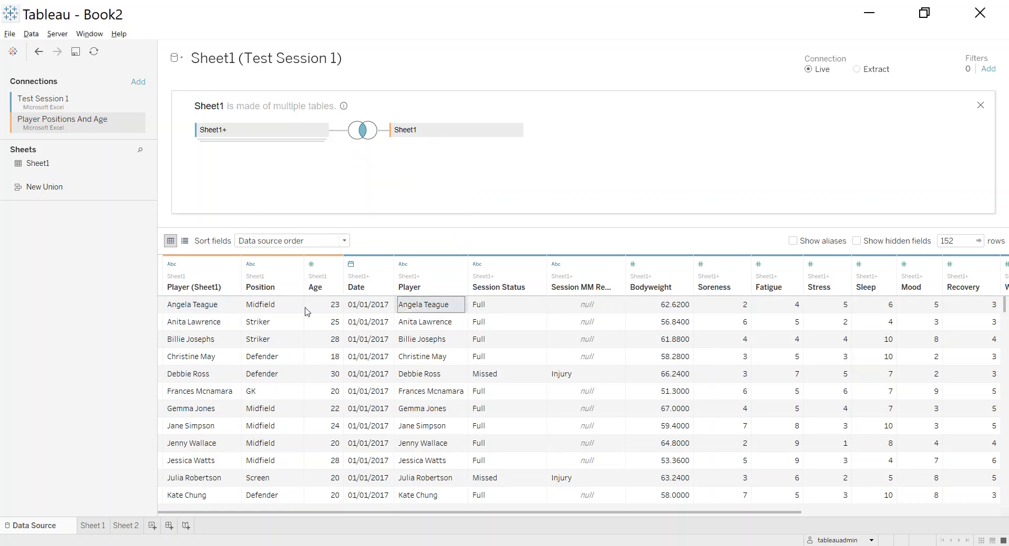
left_click(208, 262)
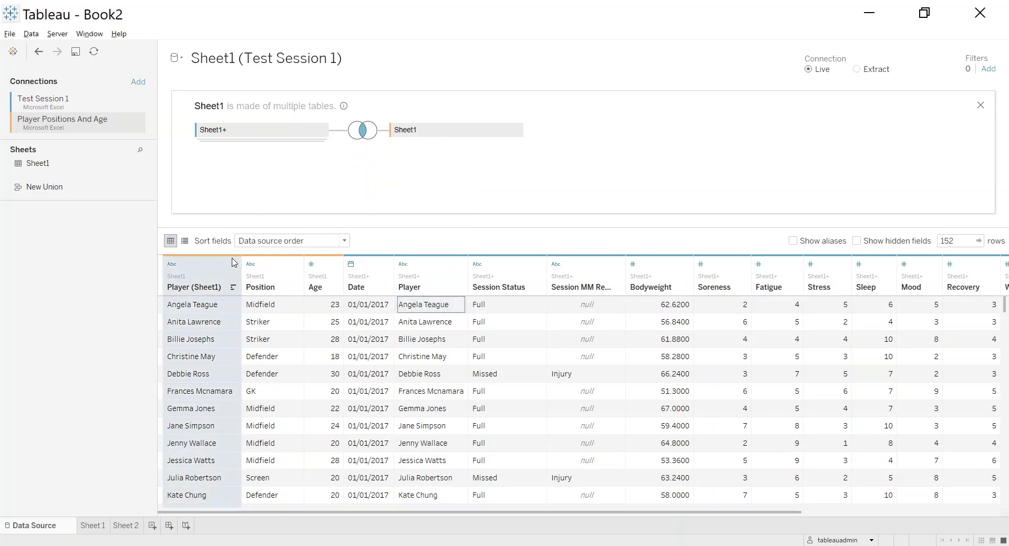
left_click(327, 268)
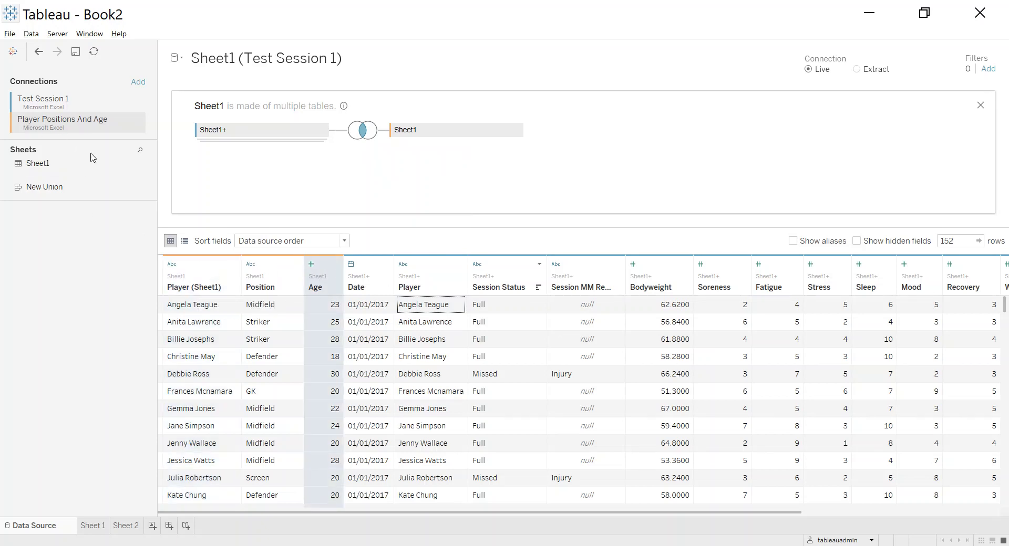
left_click(199, 311)
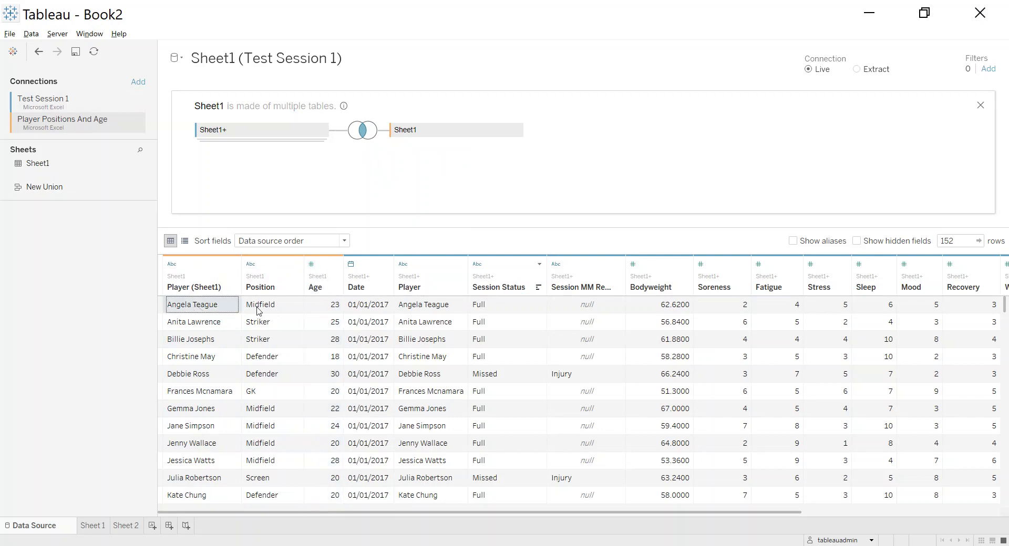
left_click(261, 312)
left_click(315, 312)
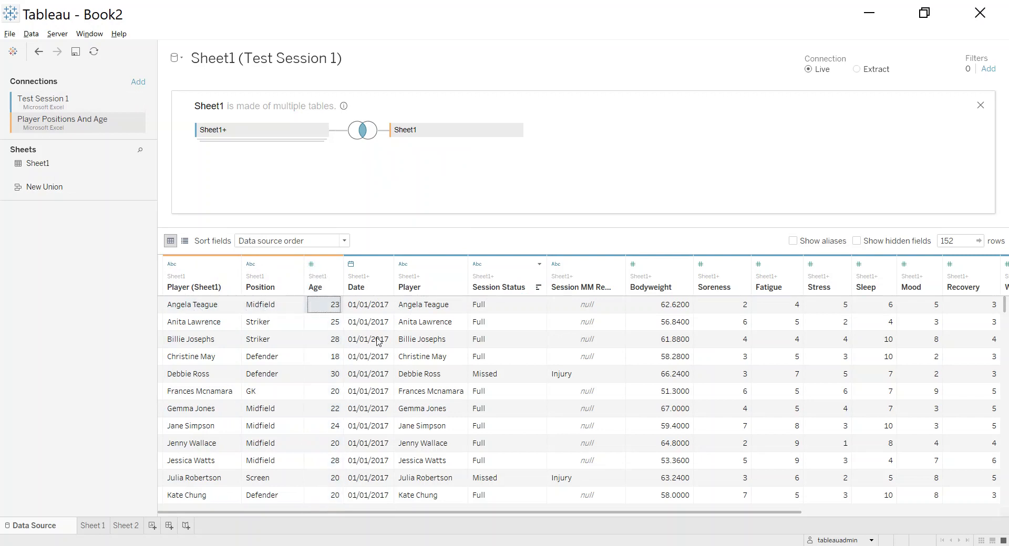
left_click(428, 309)
scroll(411, 336, "down", 5)
scroll(411, 337, "down", 15)
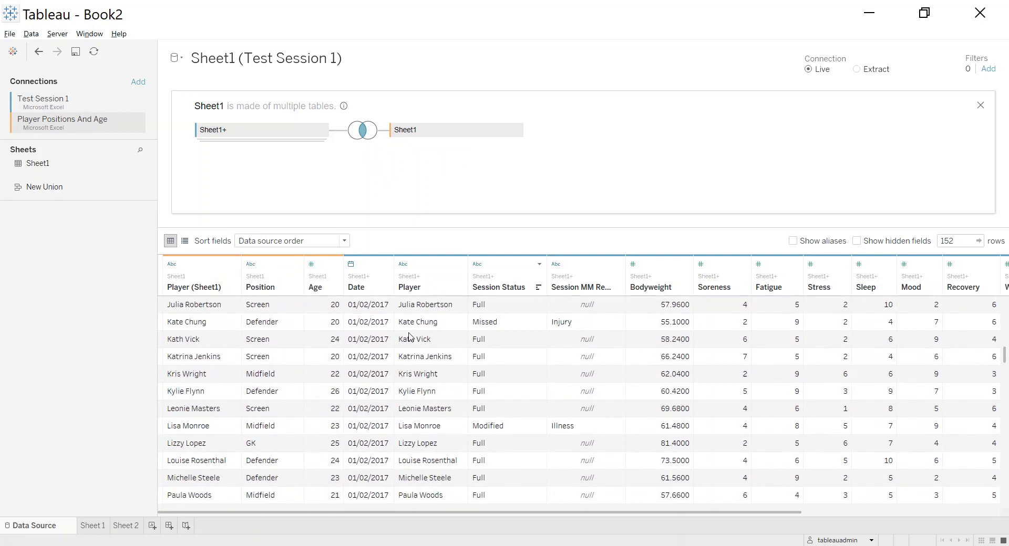
scroll(406, 334, "up", 20)
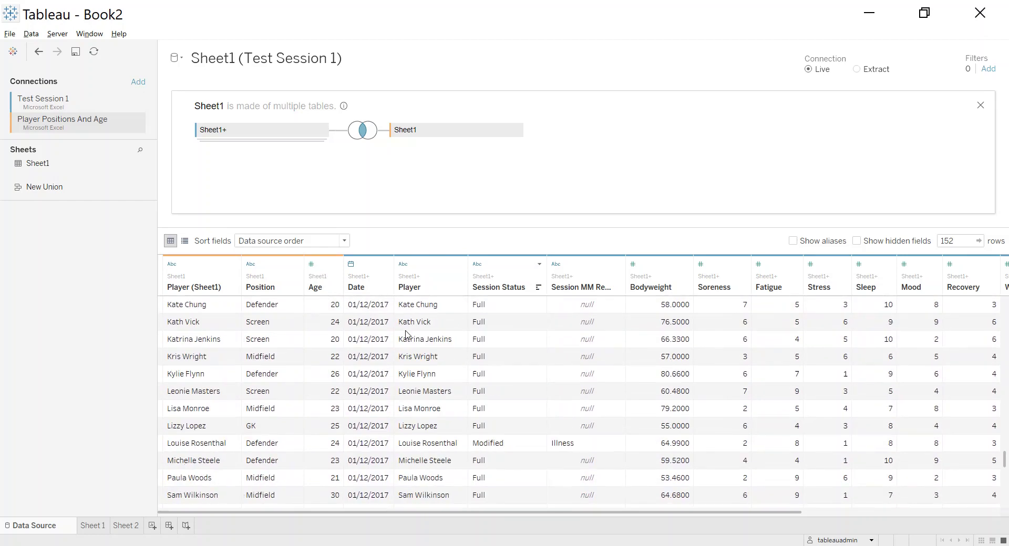
scroll(406, 334, "up", 5)
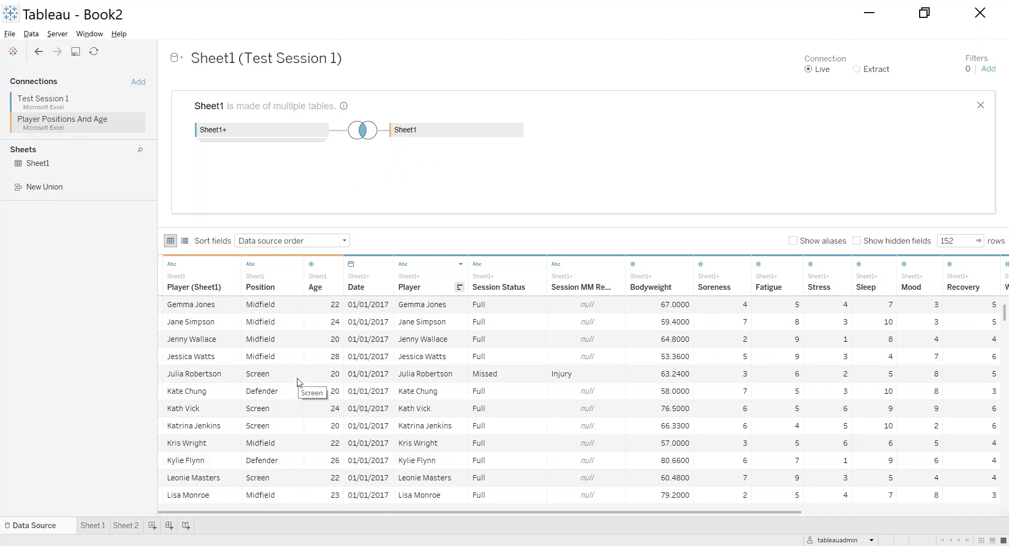
Change the join type to Left so all session rows are kept
left_click(362, 129)
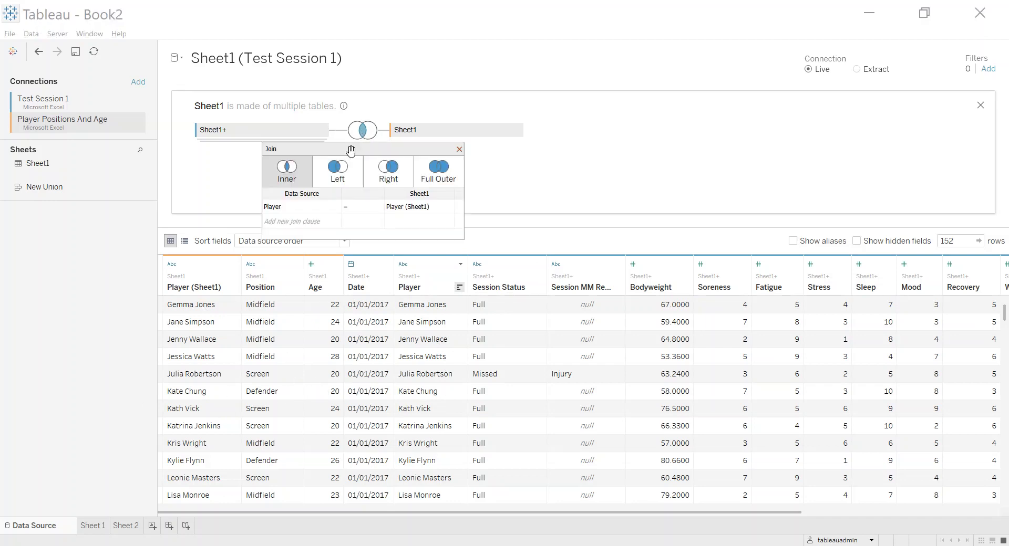
left_click(340, 174)
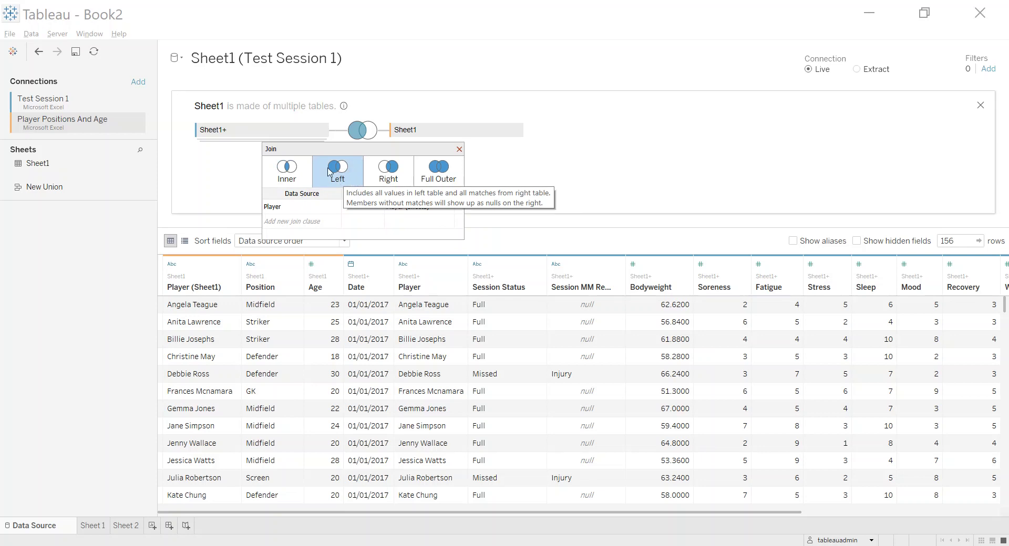
left_click(459, 149)
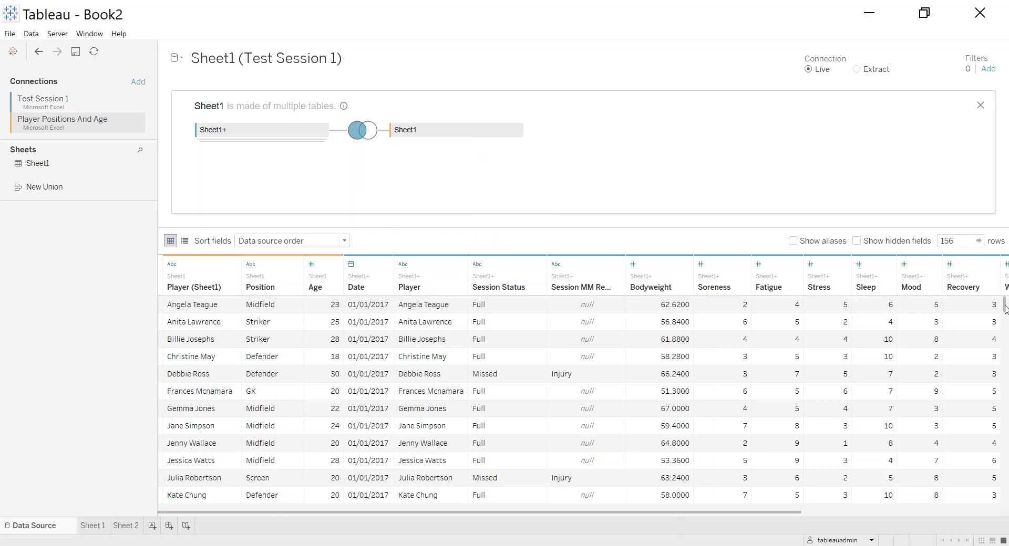
Inspect the two unlisted players' rows with null Position and Age, then recheck the join
left_click_drag(1005, 309, 1005, 389)
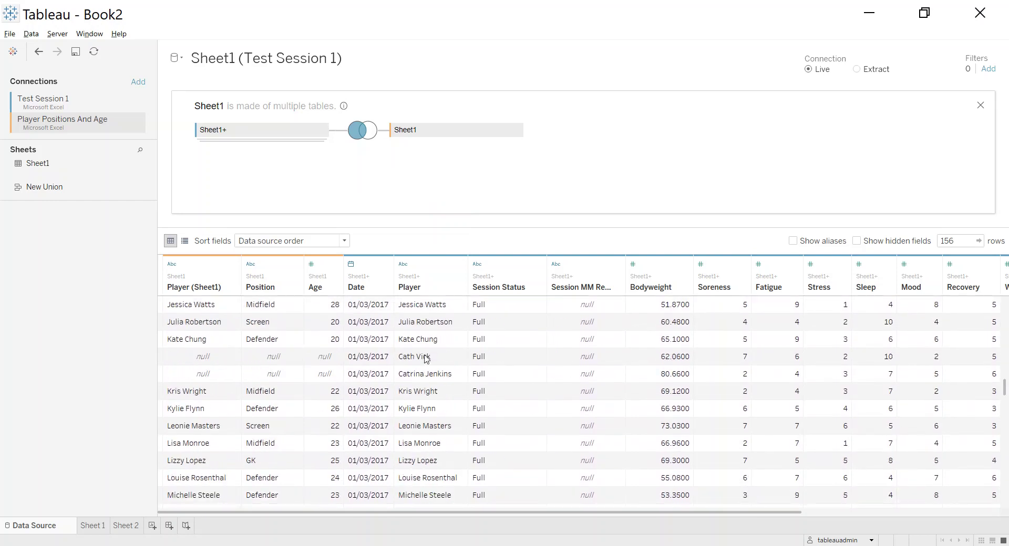
left_click_drag(426, 359, 217, 379)
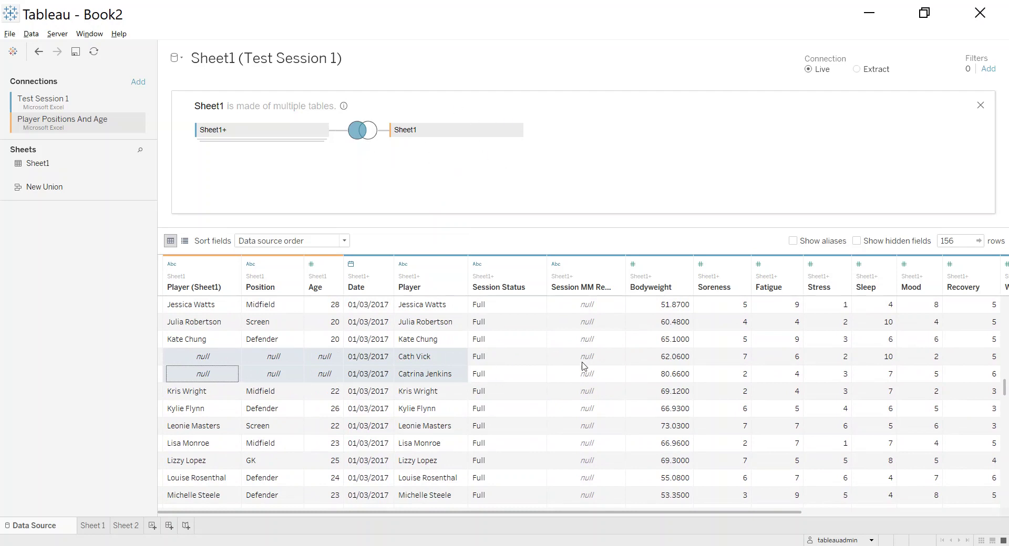
left_click_drag(415, 358, 875, 378)
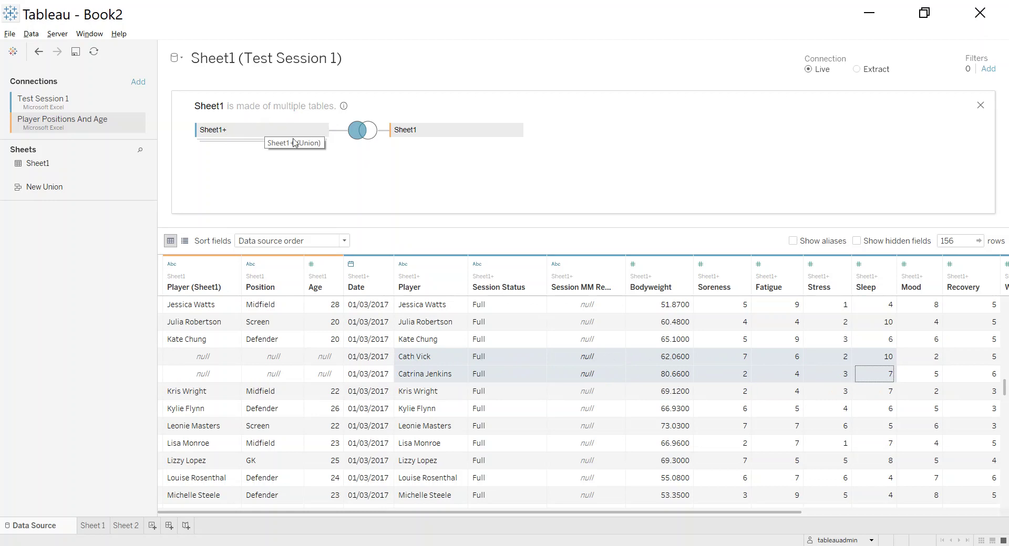
left_click(363, 133)
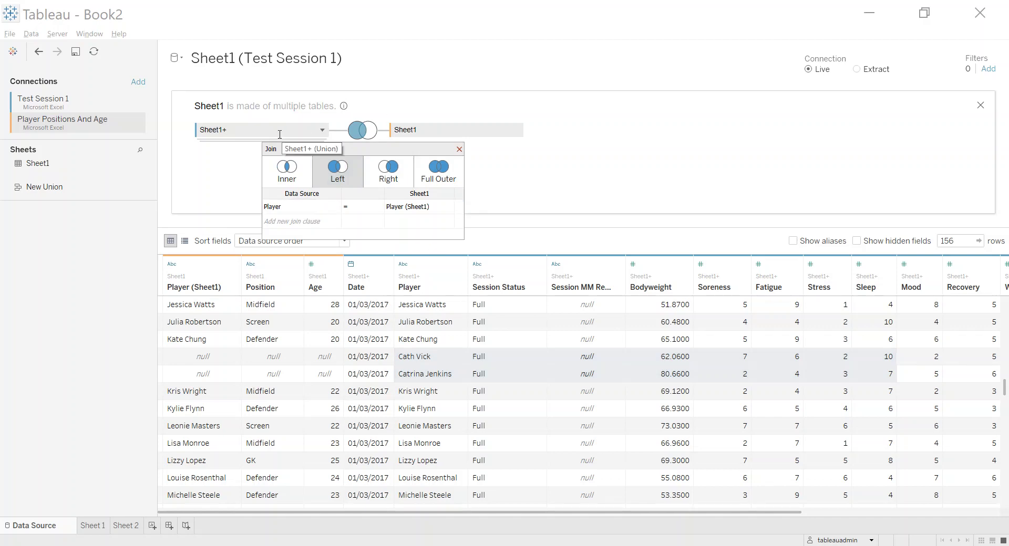
left_click(460, 149)
left_click(517, 131)
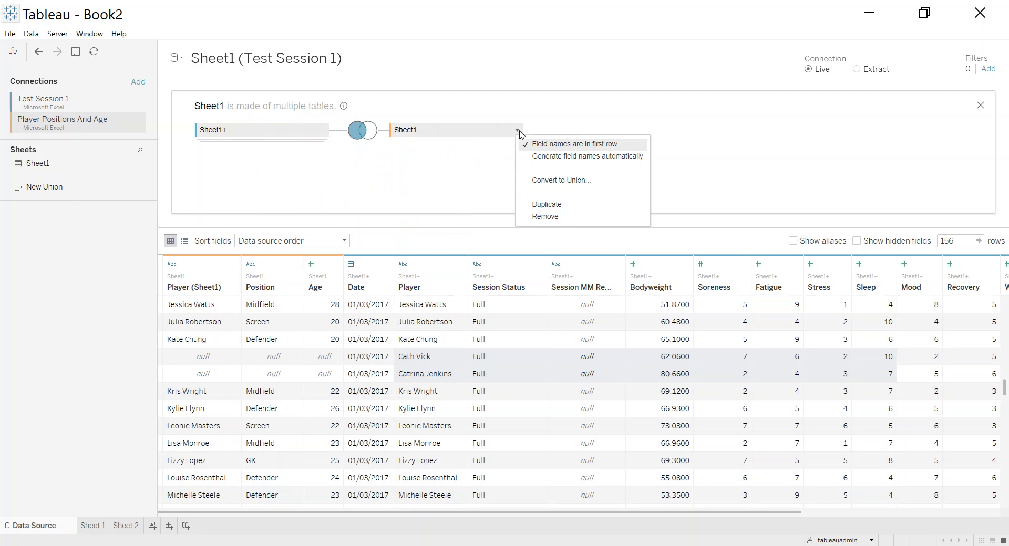
Replace the join with a Player relationship between the positions and session sheets, then return to Sheet 2
left_click(561, 218)
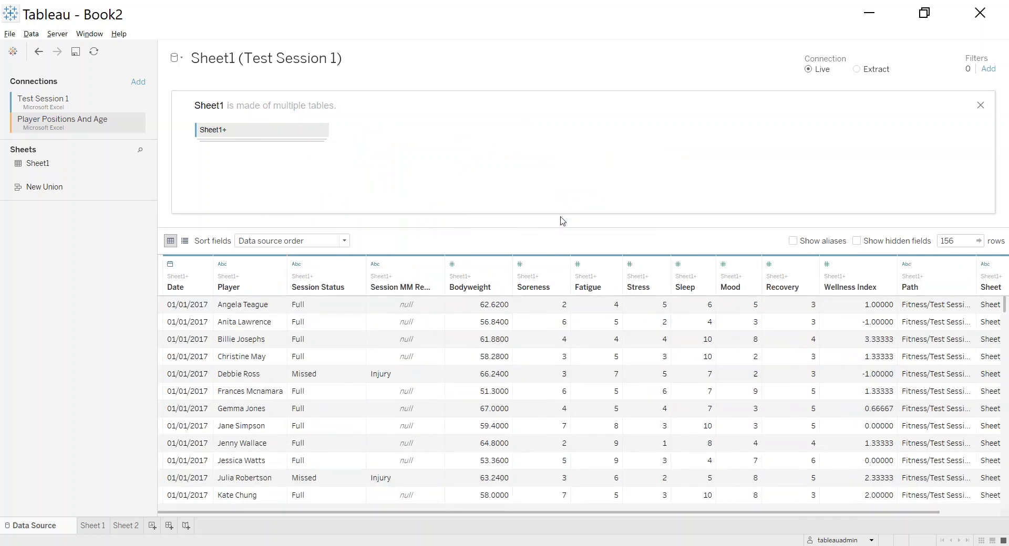
left_click(981, 106)
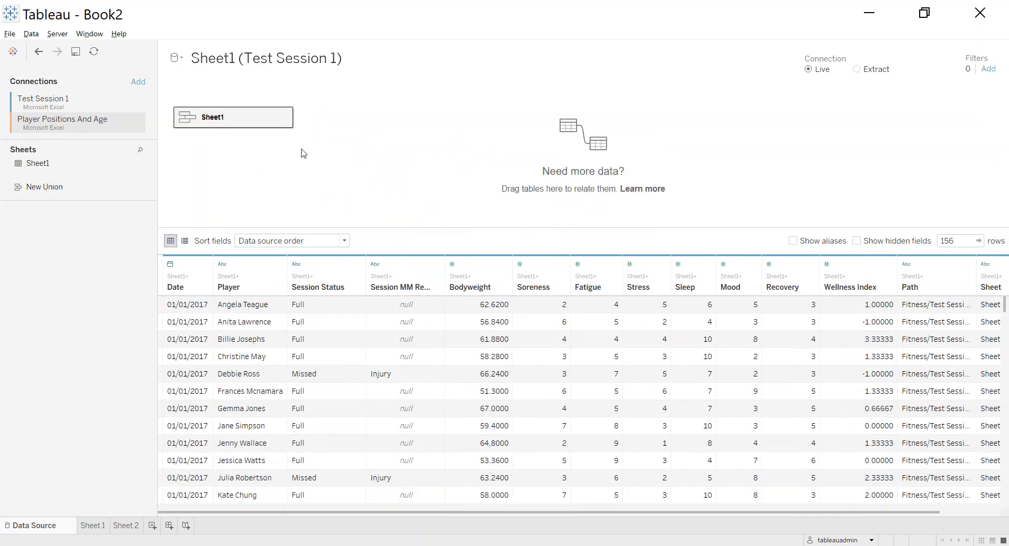
left_click_drag(46, 165, 379, 161)
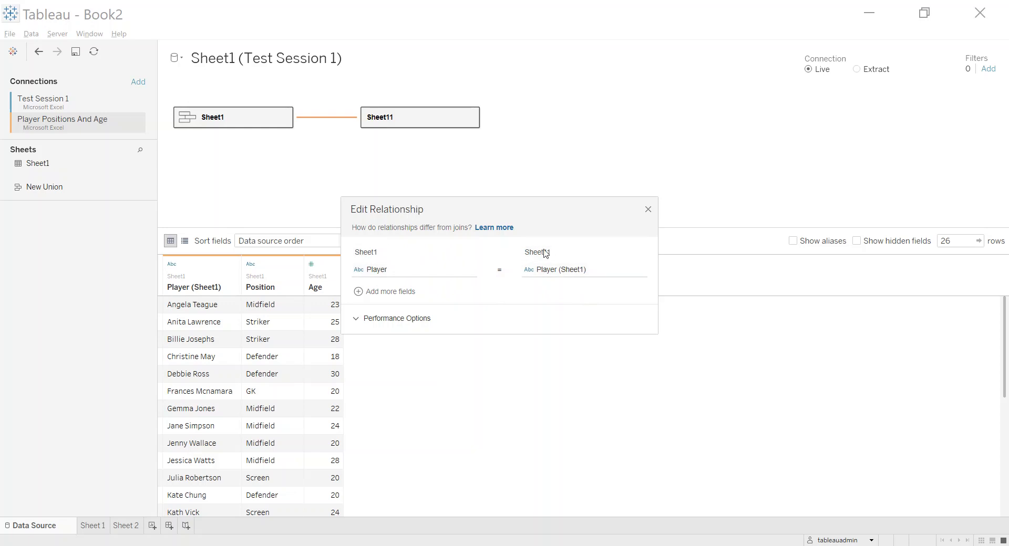
left_click(648, 210)
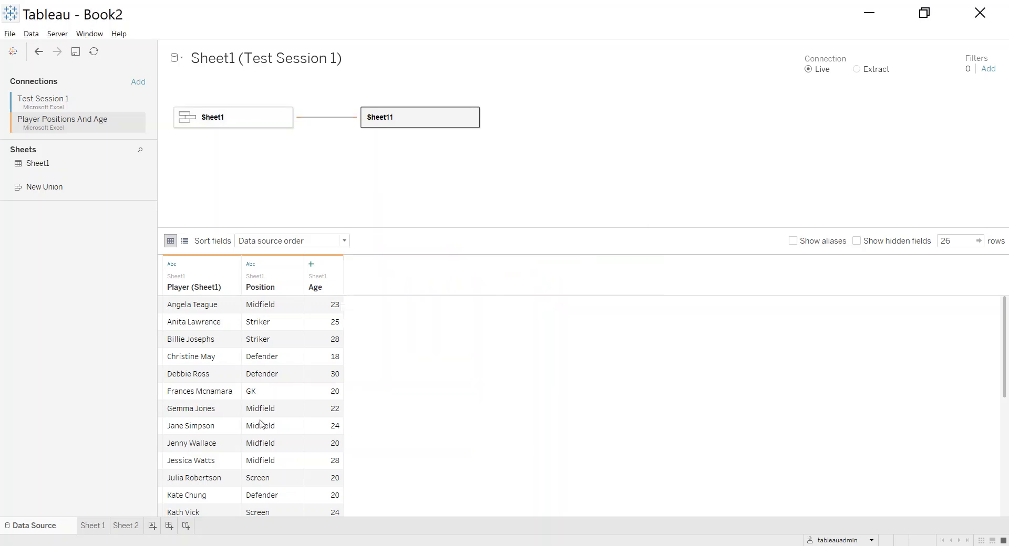
left_click(128, 526)
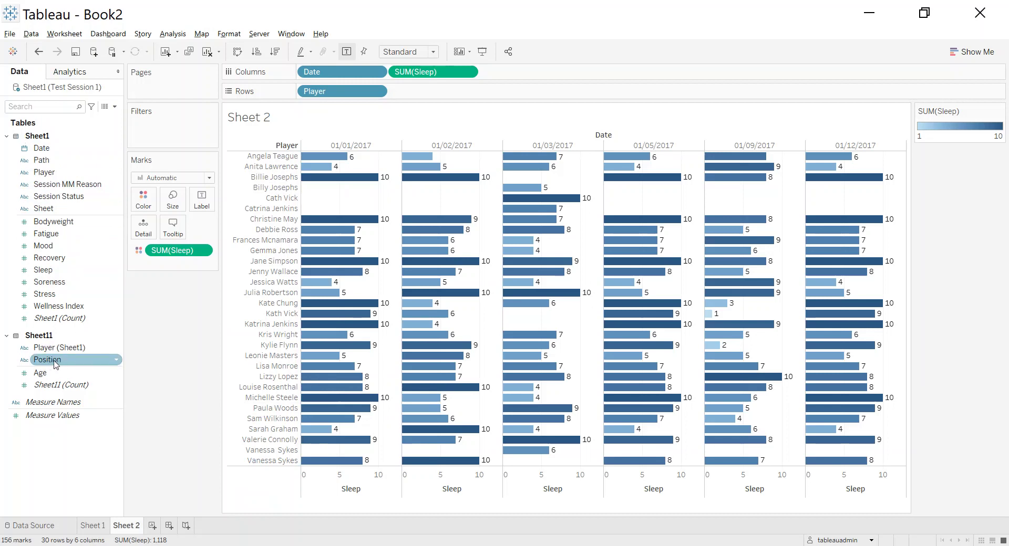
Add Position to Rows before Player, then move GK after Null and Screen above Striker
left_click_drag(53, 366, 302, 101)
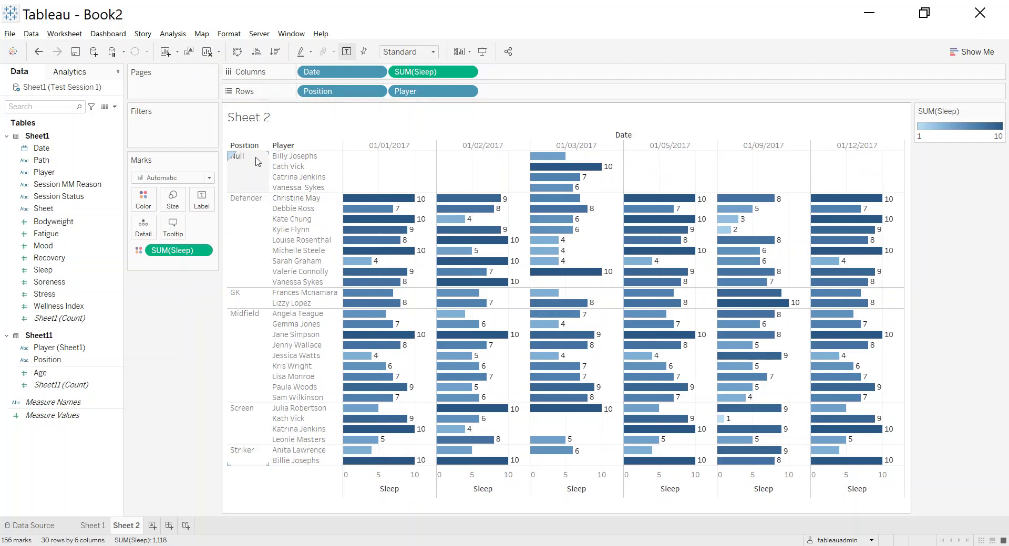
left_click(254, 229)
left_click(247, 304)
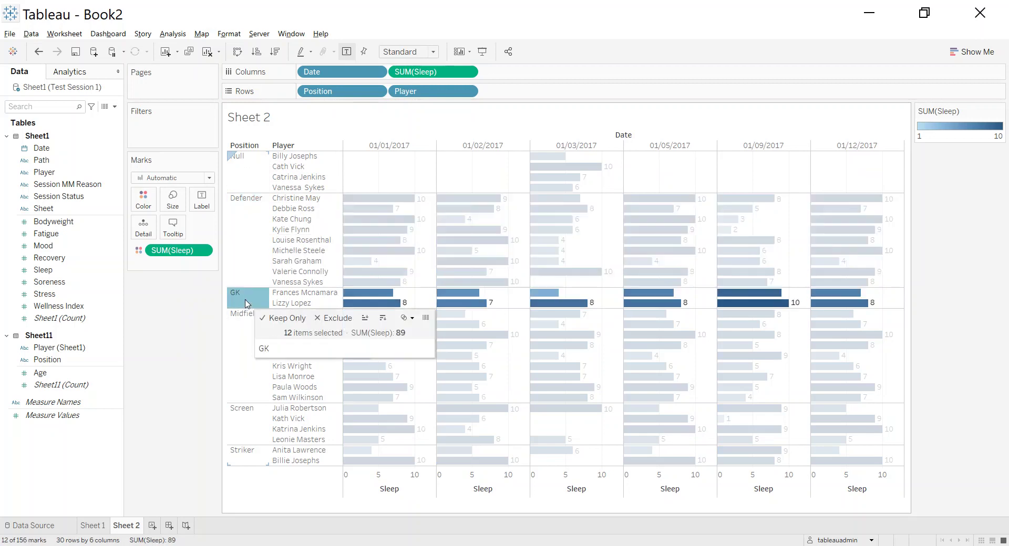
left_click_drag(247, 303, 260, 221)
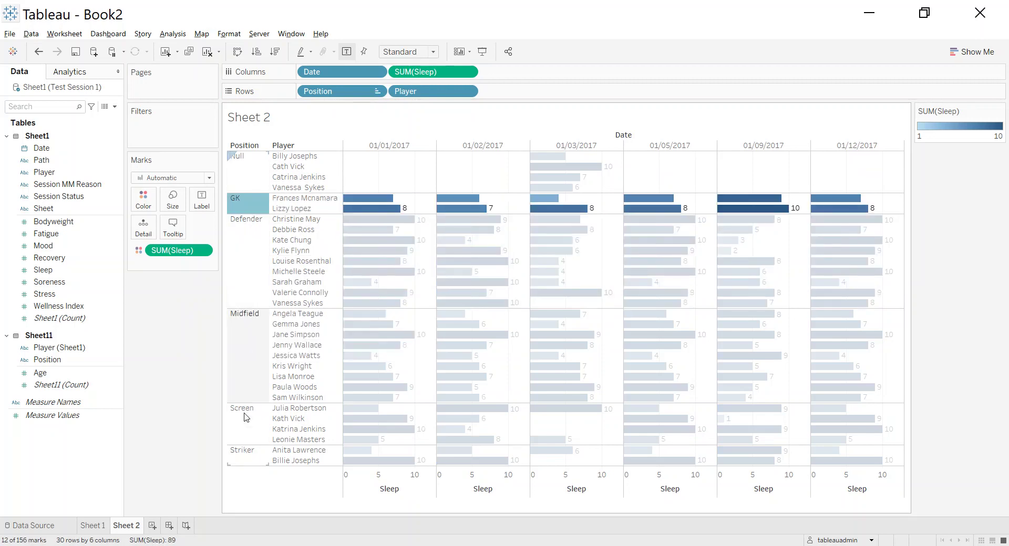
left_click_drag(251, 433, 252, 457)
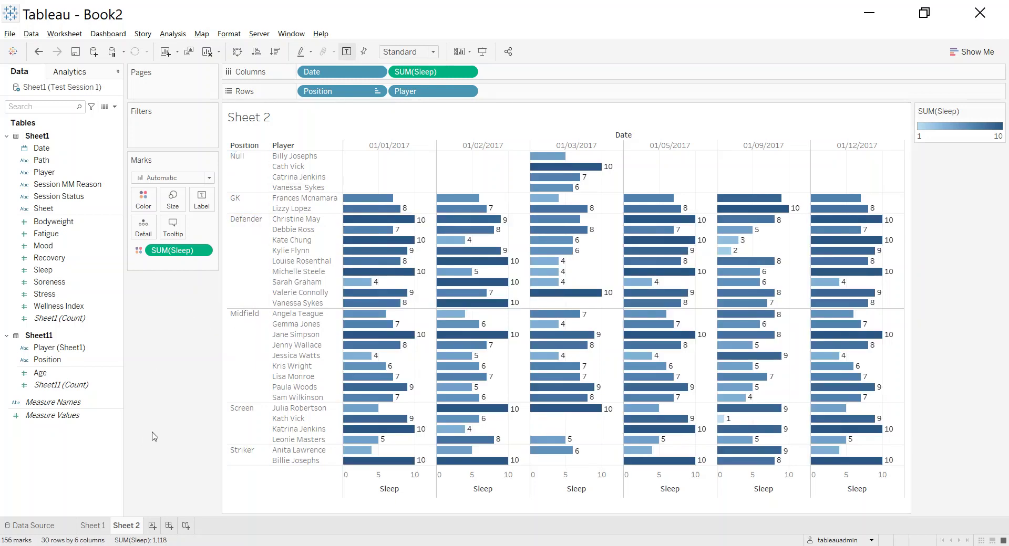
In the player positions sheet, enter a 'Previous Club' heading with 'United' and 'Rovers' below it
key("alt+Tab")
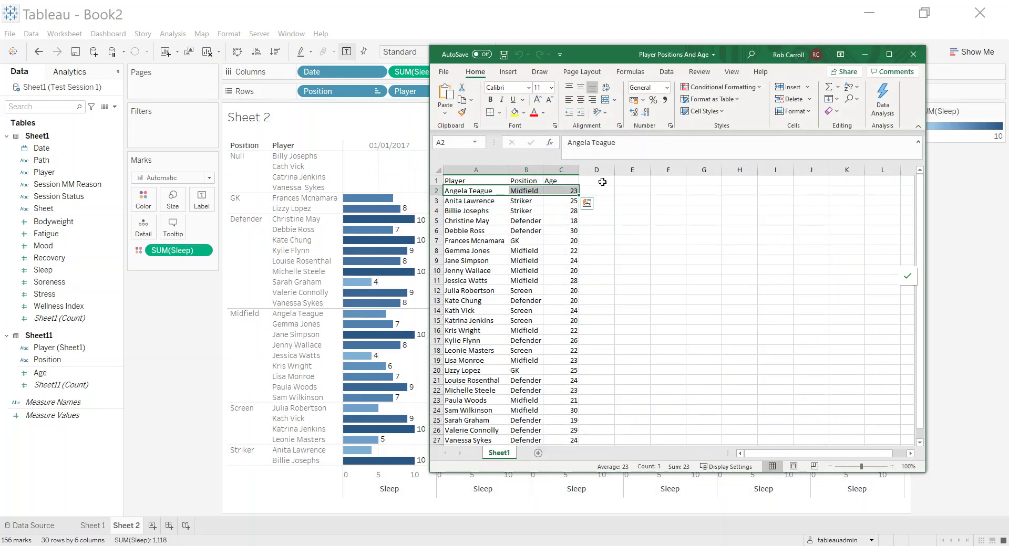
left_click(602, 182)
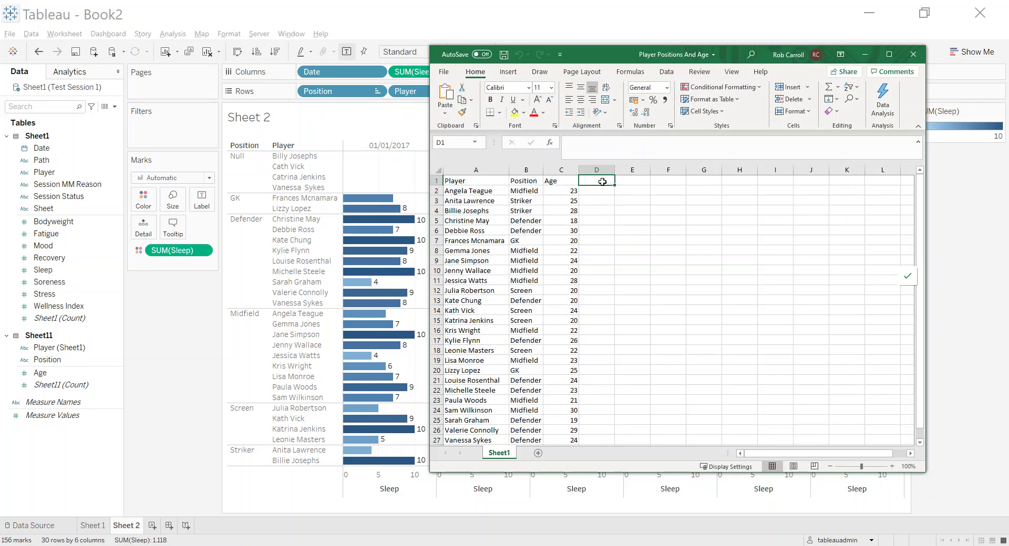
type("Previous Club")
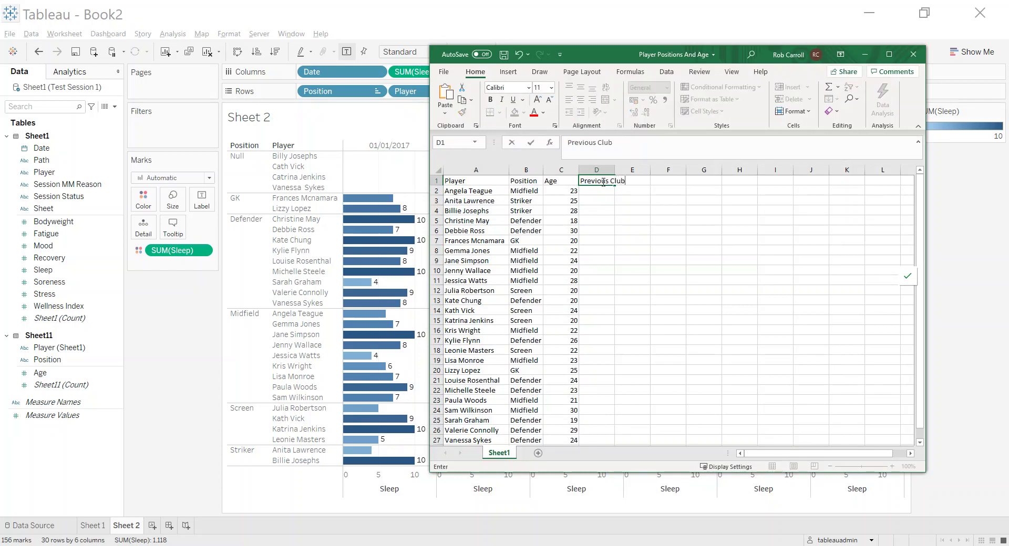
key("Return")
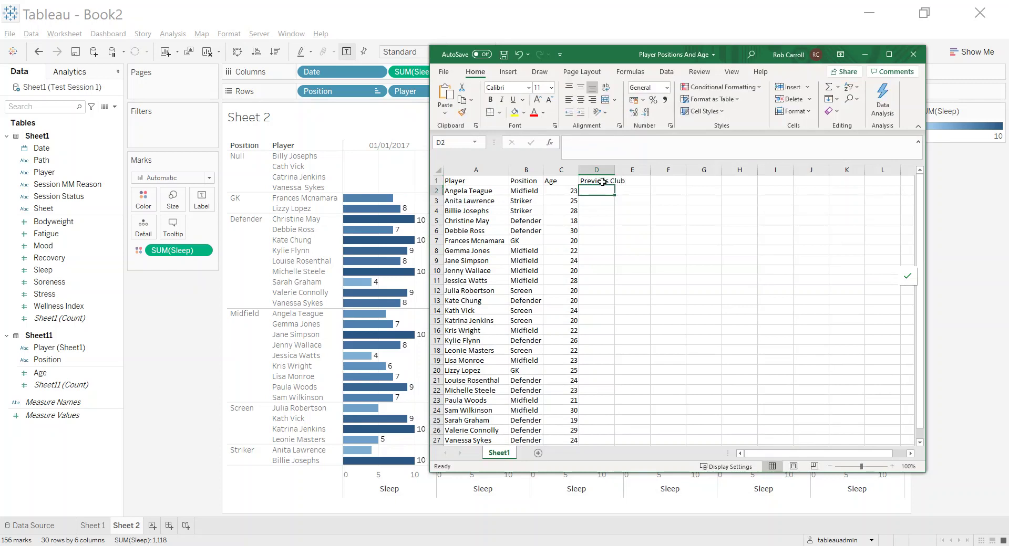
type("United")
key("Return")
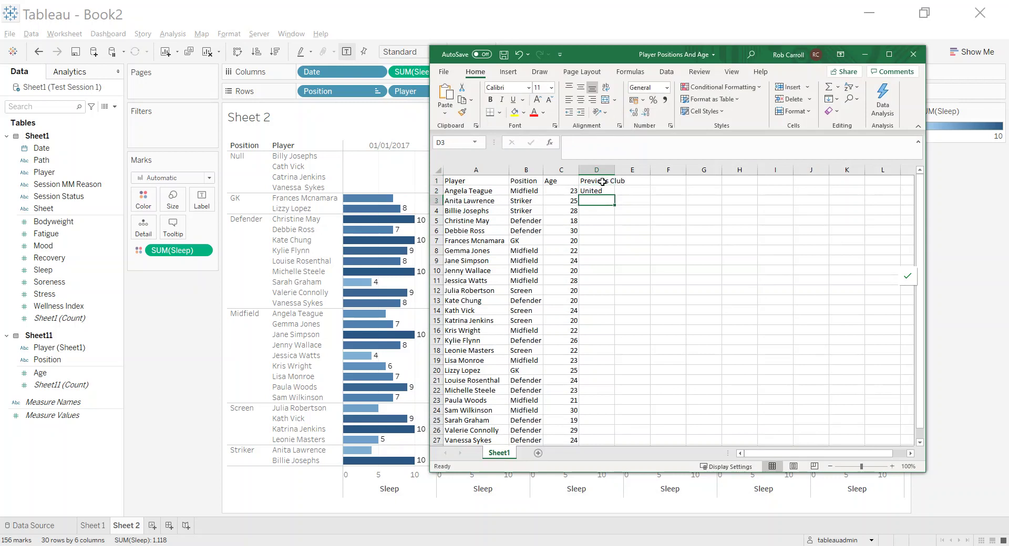
type("Rovers")
key("Return")
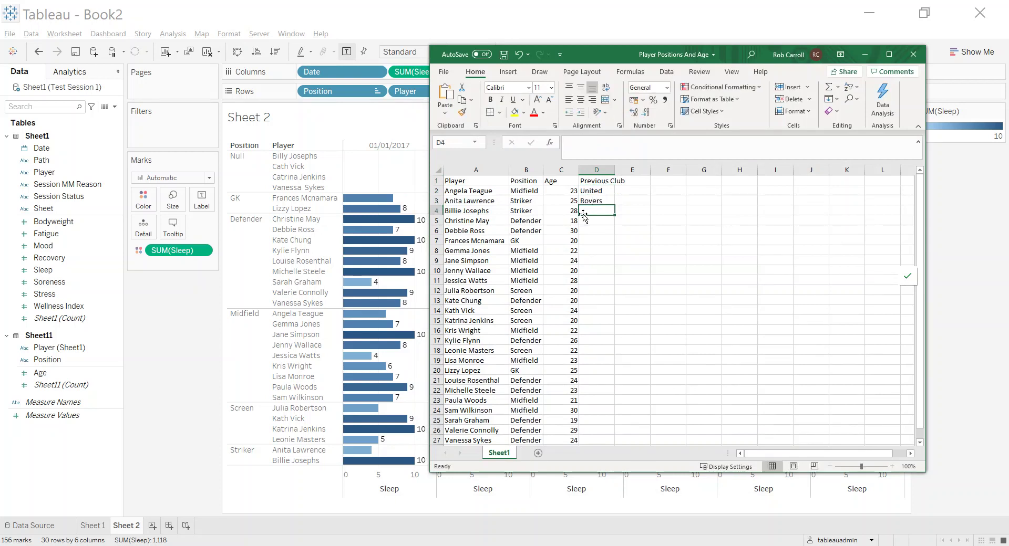
Fill the United/Rovers pattern down to row 27 and save the workbook
left_click_drag(589, 191, 598, 398)
left_click(685, 361)
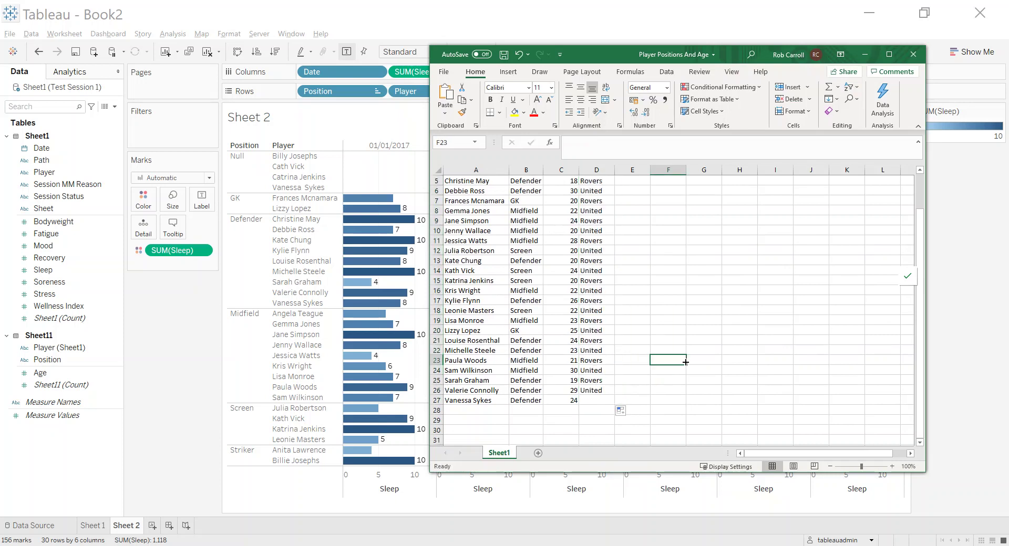
scroll(670, 342, "up", 2)
key("ctrl+s")
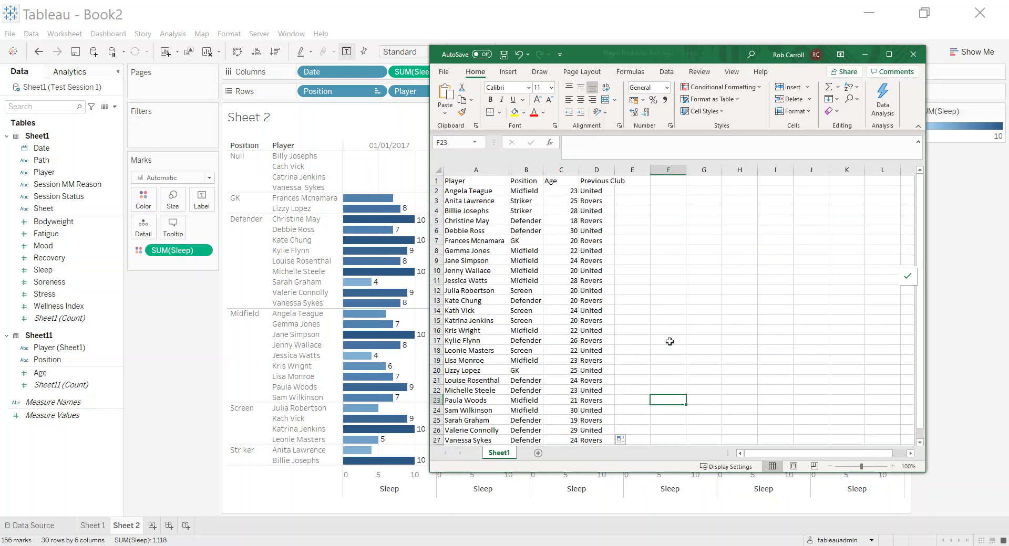
Refresh the Test Session data source and add Previous Club to Rows before Position
right_click(63, 95)
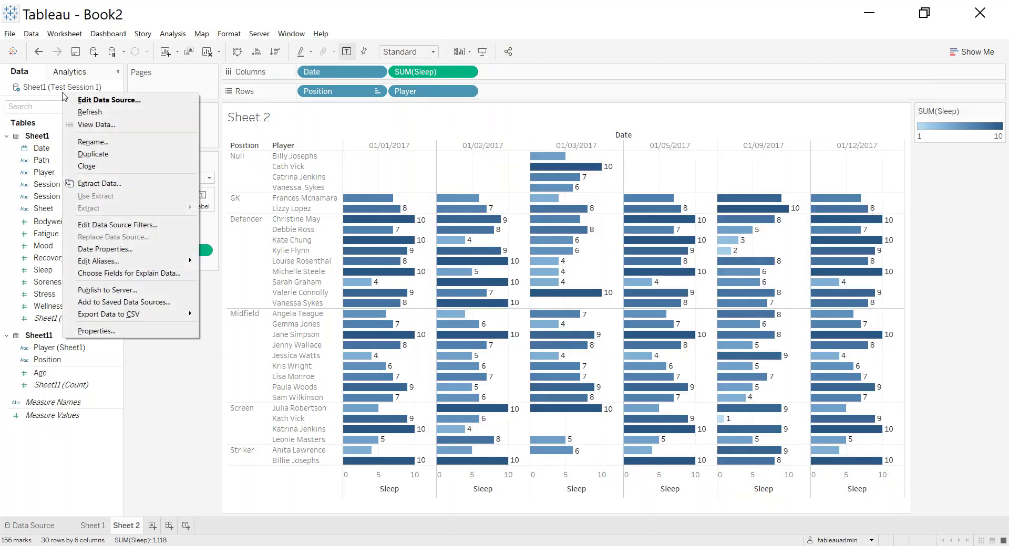
left_click(102, 113)
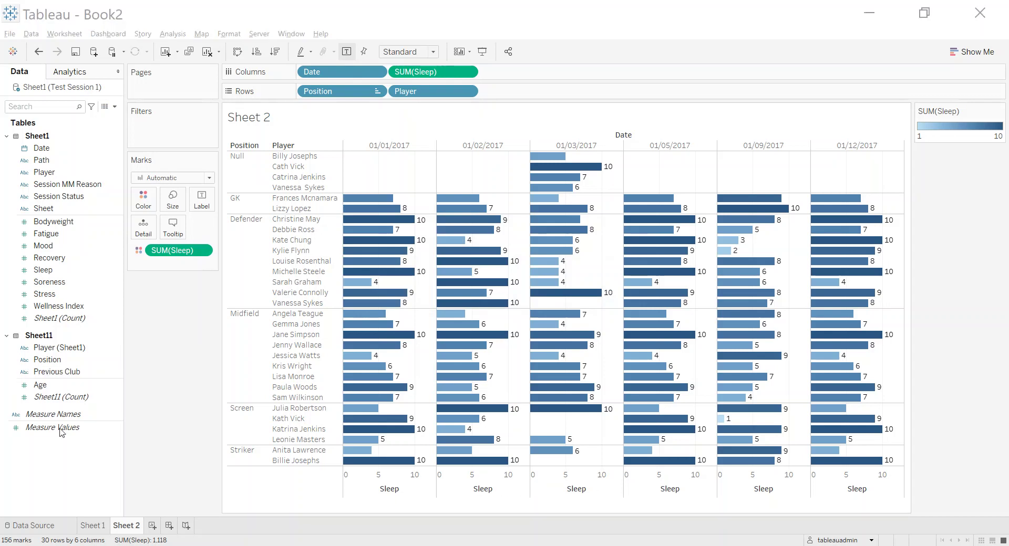
left_click(75, 372)
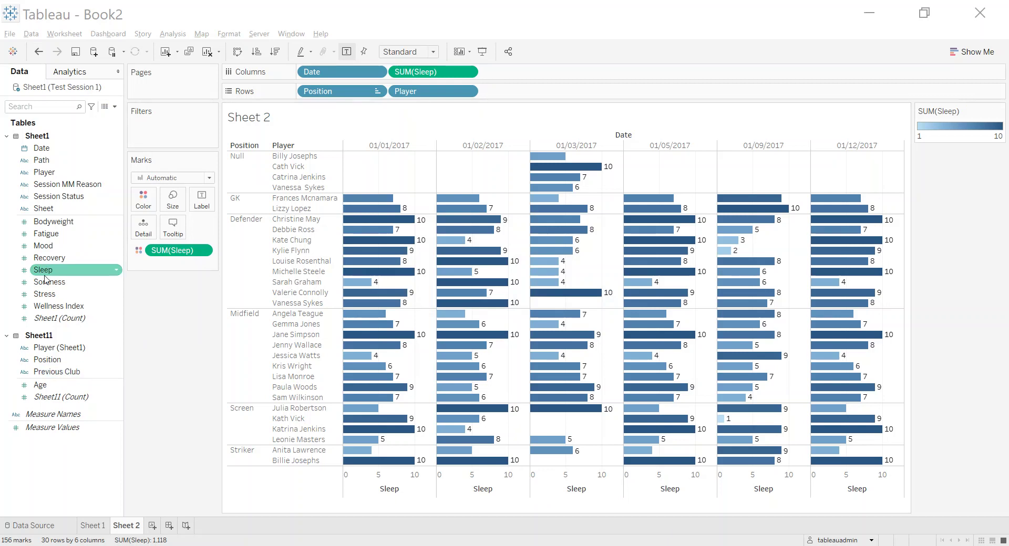
mouse_move(57, 374)
left_mouse_down()
mouse_move(292, 99)
mouse_move(308, 100)
left_mouse_up()
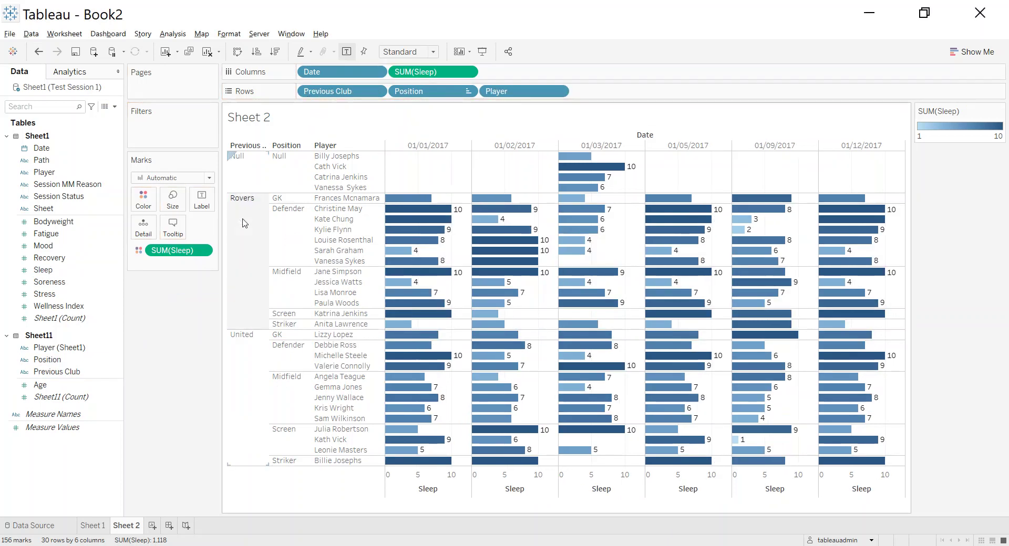
Highlight the Rovers and United groups' bars to compare them
left_click(239, 262)
left_click(239, 371)
left_click(241, 262)
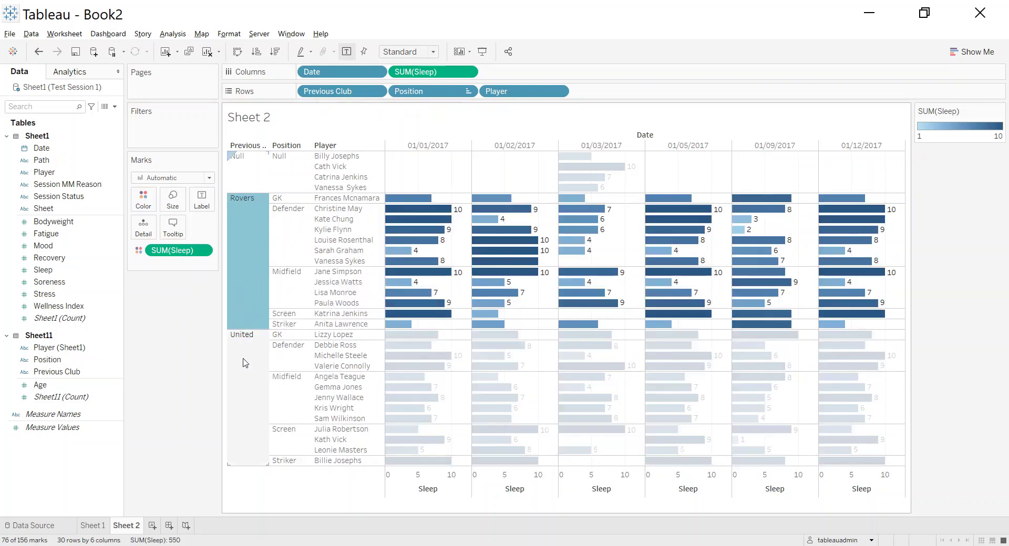
left_click(244, 362)
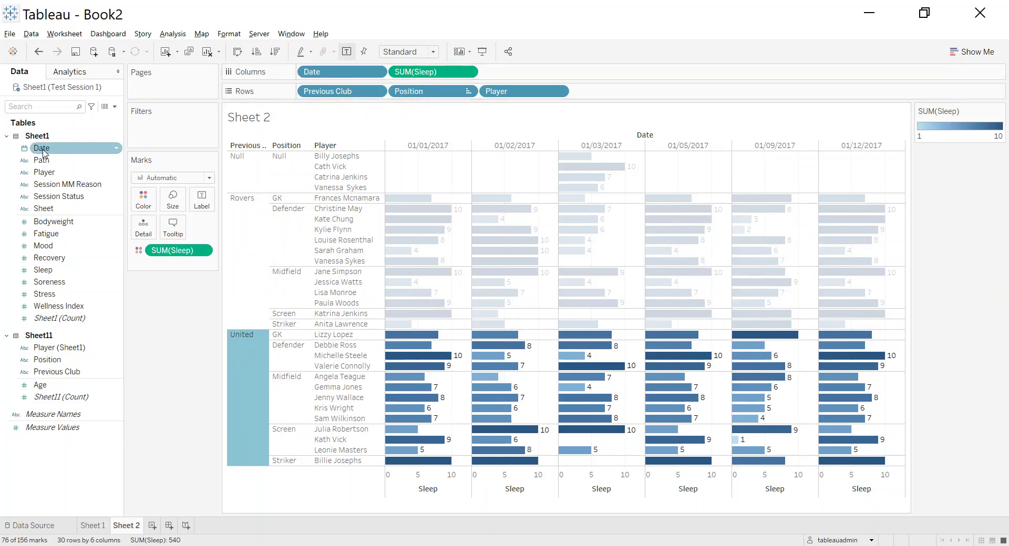
Filter the Date to keep only the 01/12/2017 test date
left_click(378, 91)
left_click(370, 94)
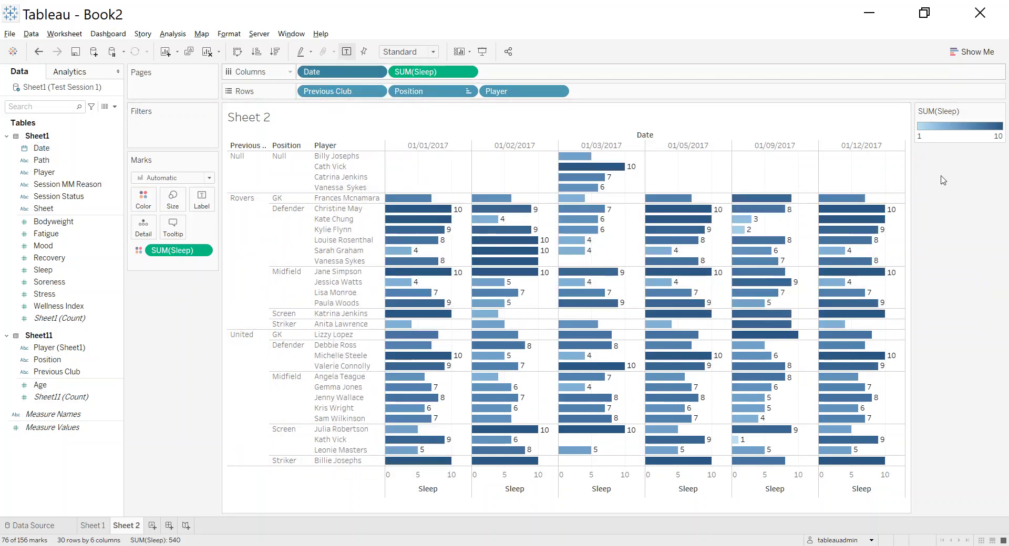
left_click(924, 127)
left_click(923, 196)
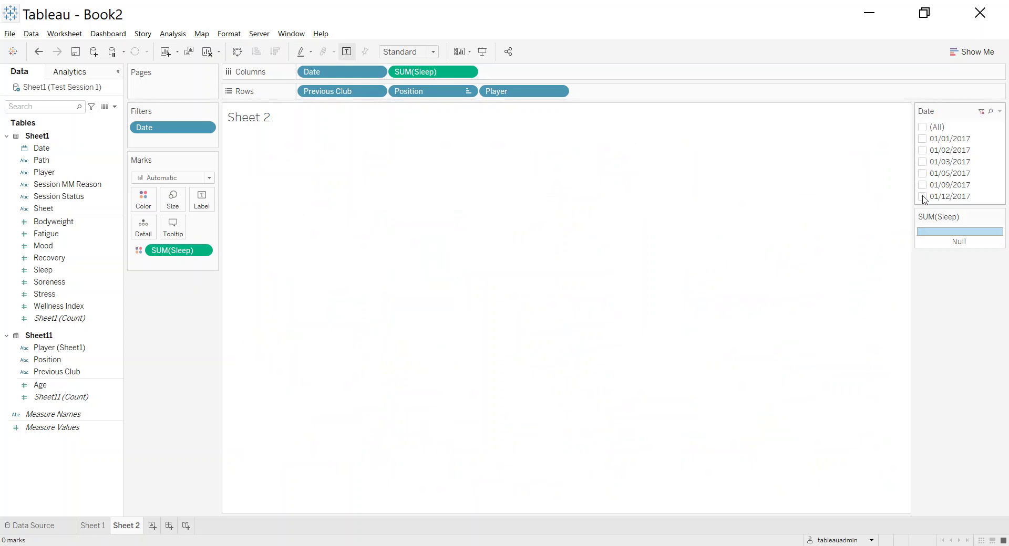
Highlight the Rovers and United bars, then clear the highlight with Esc
left_click(248, 284)
left_click(247, 316)
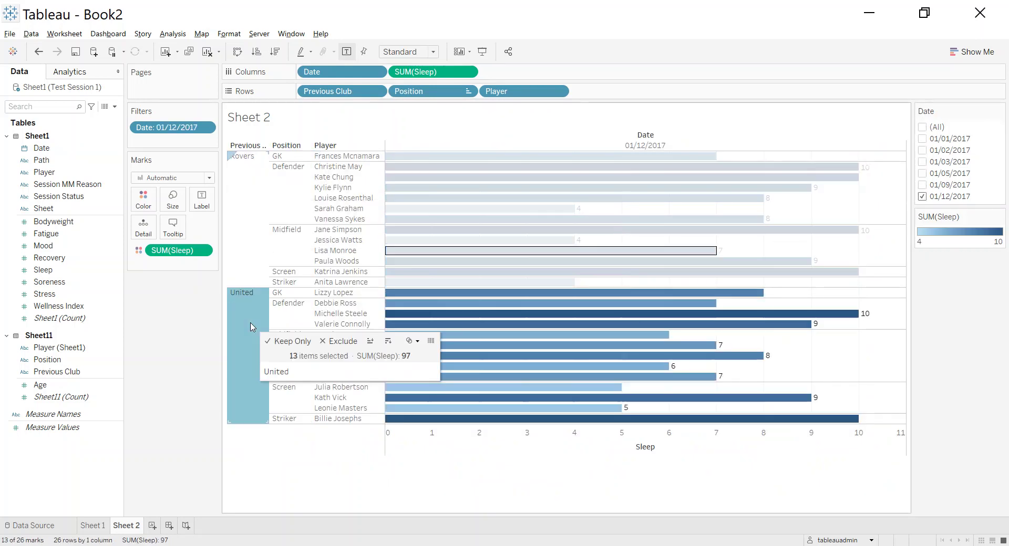
left_click(243, 253)
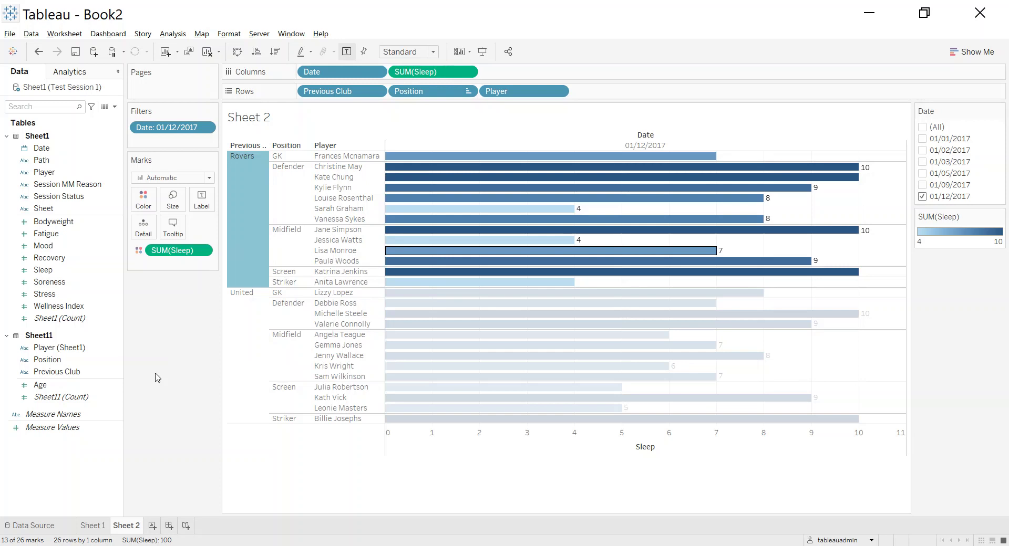
key("Escape")
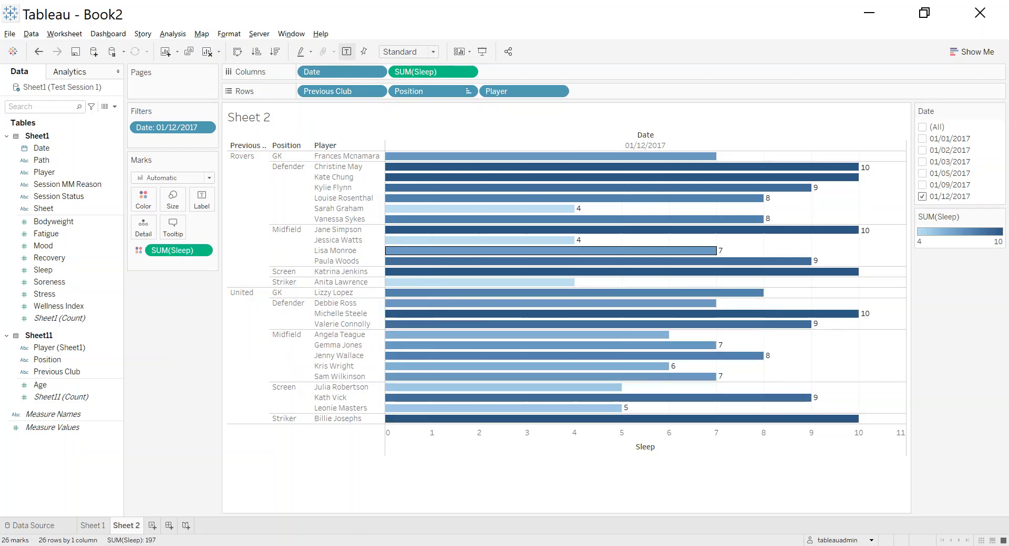